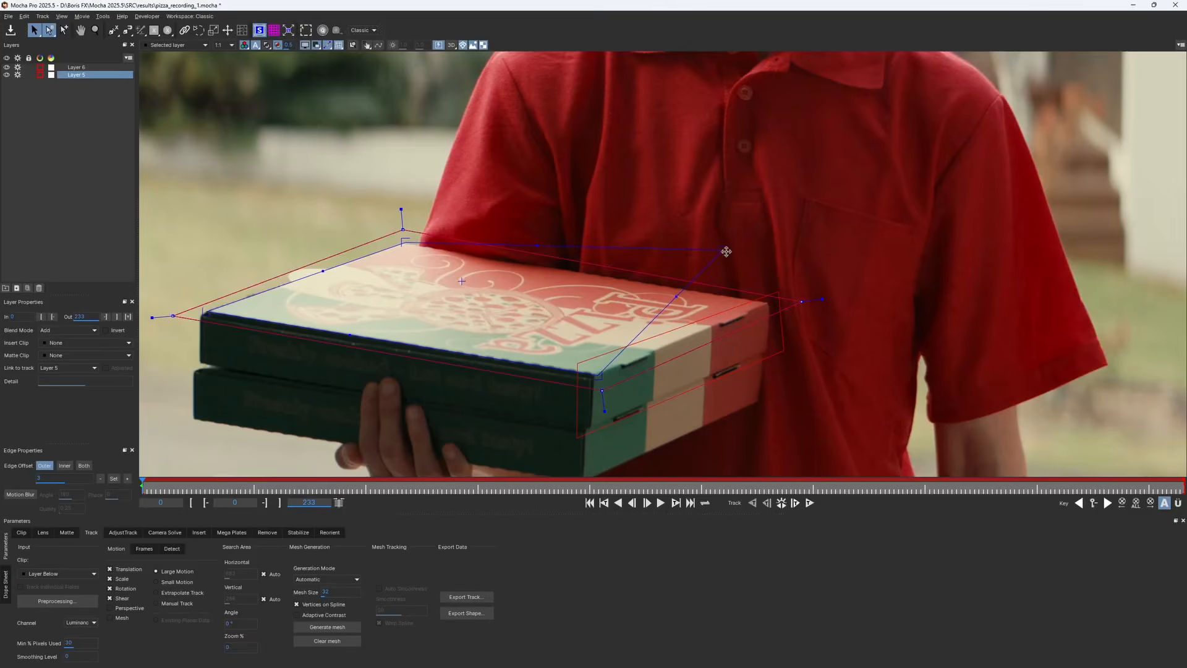
Adjust the side layer's surface corner and track both box layers through the clip with Perspective motion enabled
left_click_drag(724, 249, 767, 300)
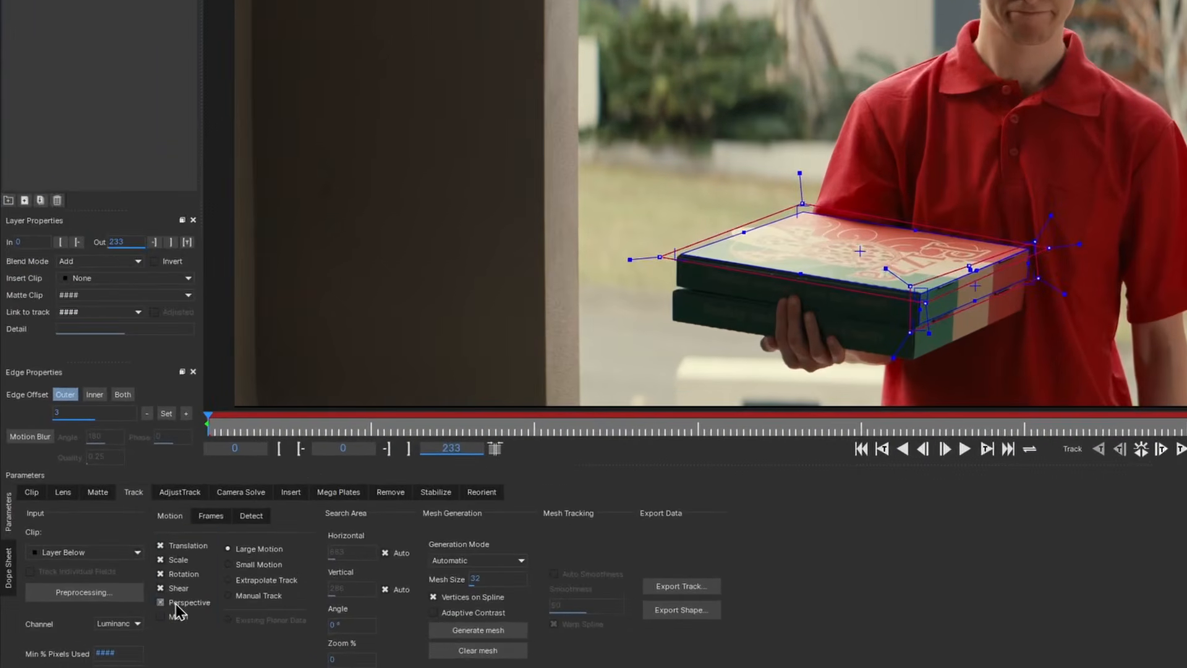
left_click(119, 608)
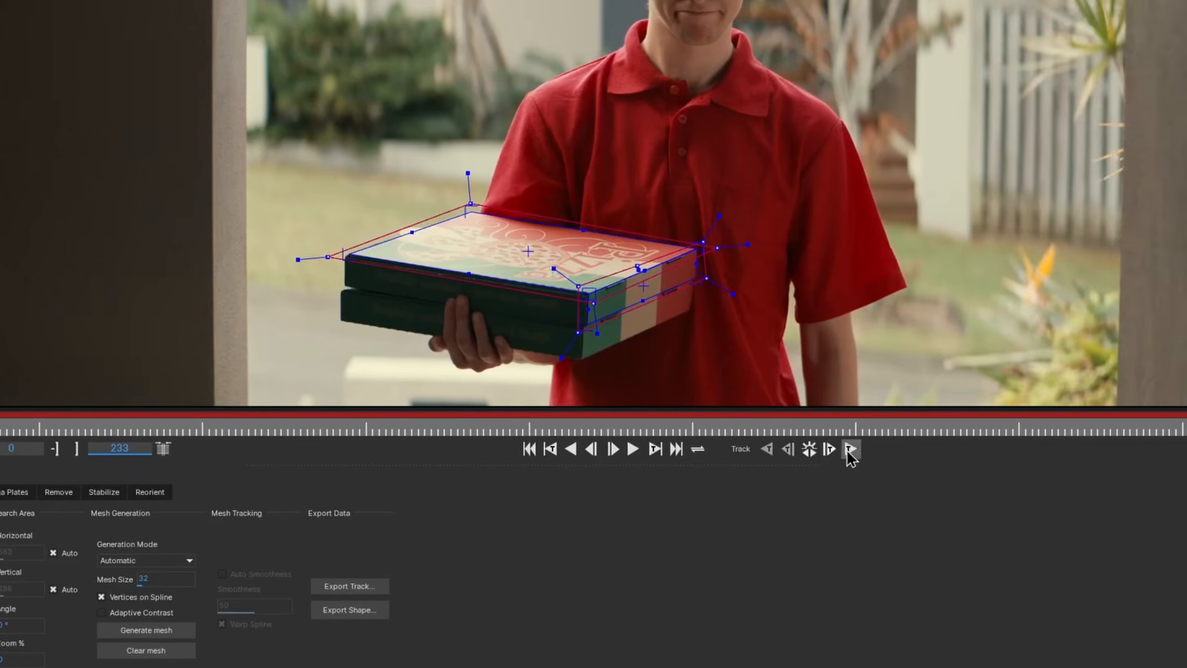
left_click(850, 449)
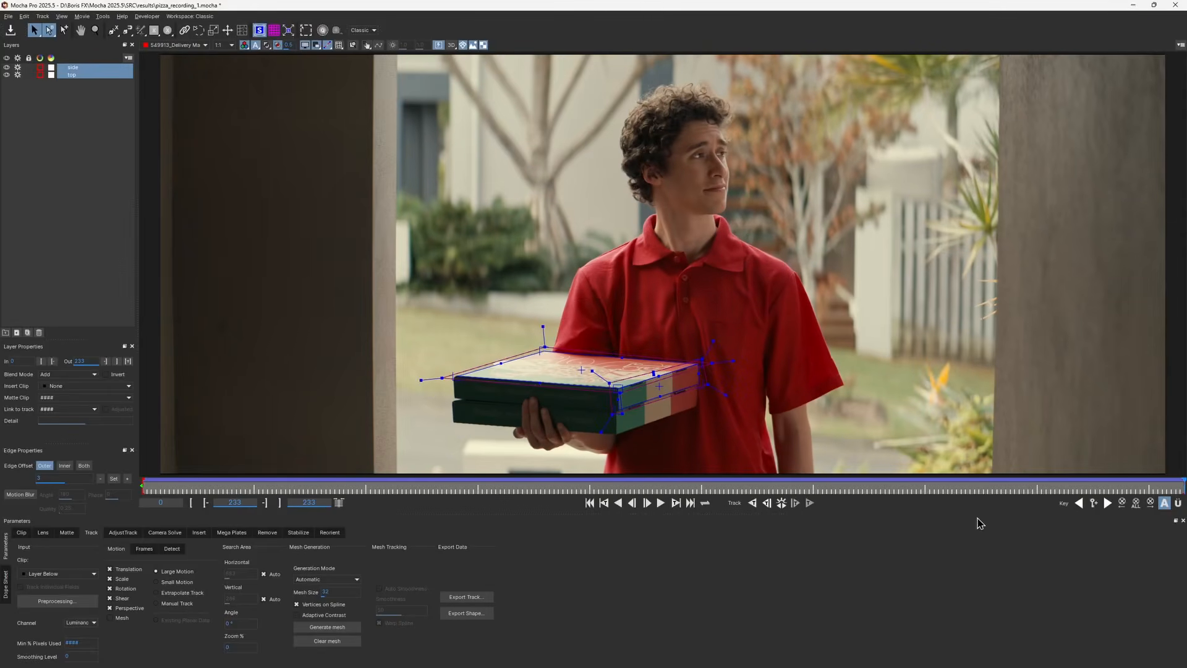
Group the side and top layers into a new layer folder named pizza box
left_click_drag(1178, 486, 140, 488)
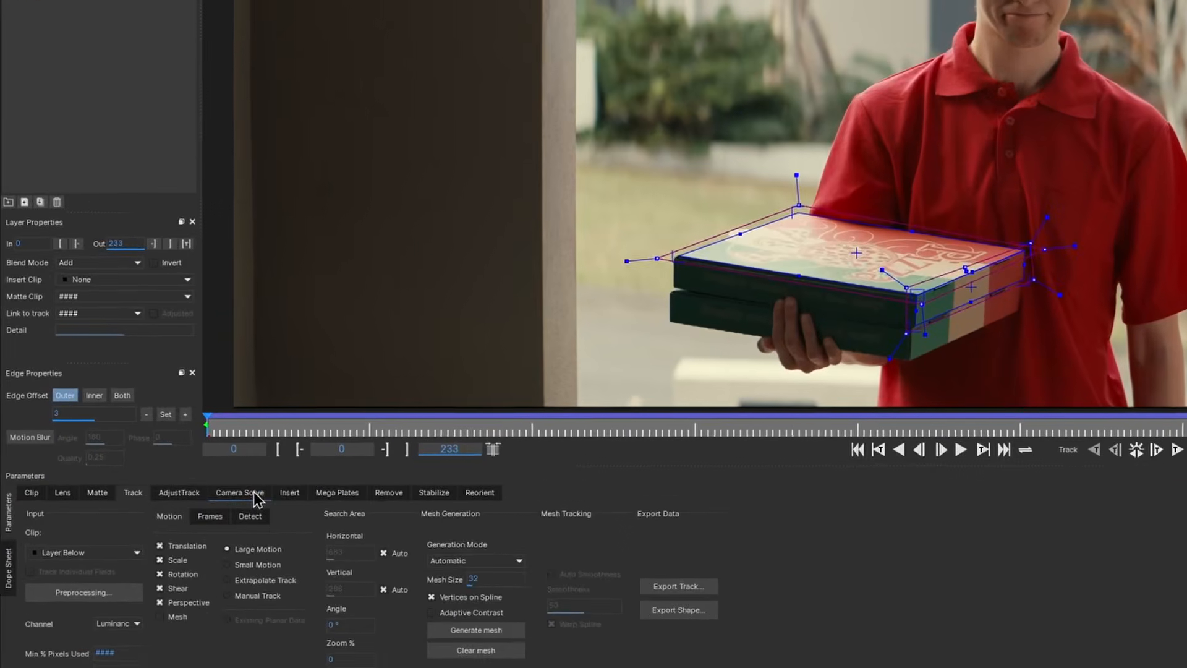
left_click(254, 494)
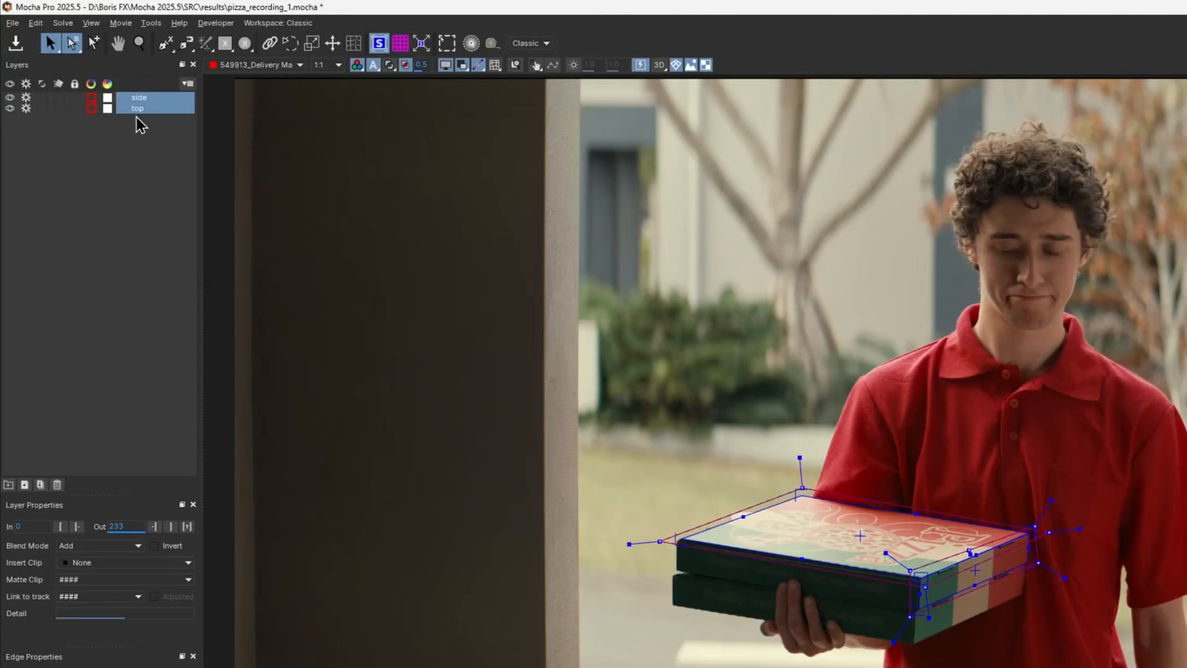
left_click(9, 484)
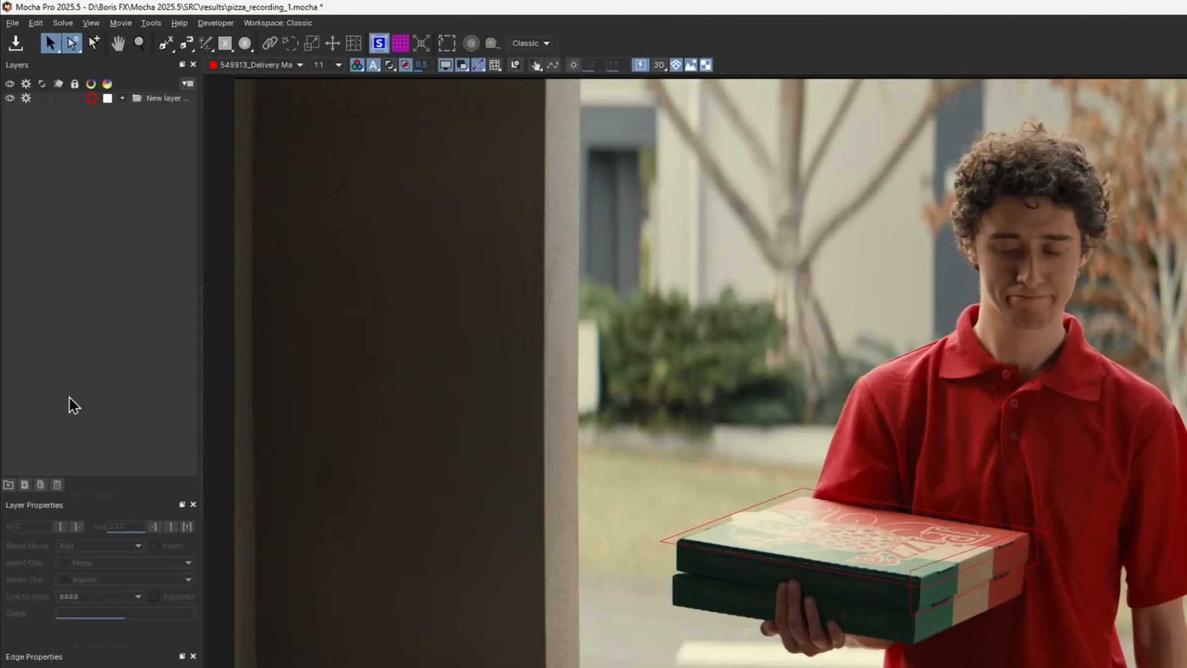
double_click(167, 99)
type("pizz")
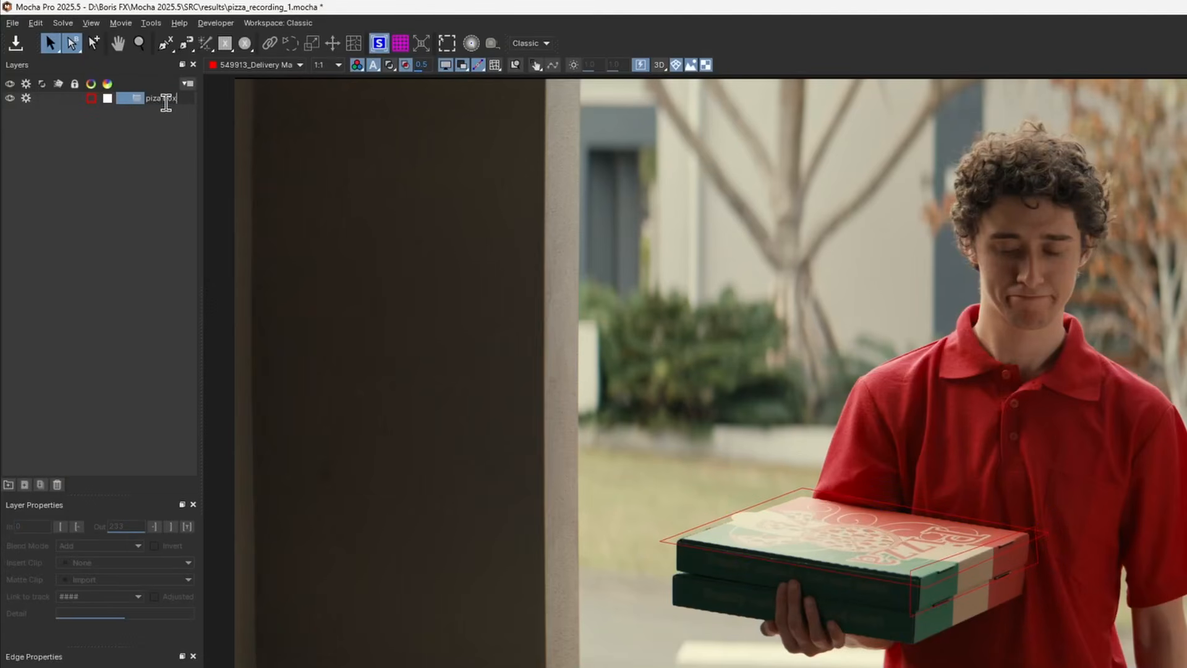
type("a box")
key("Return")
left_click(123, 99)
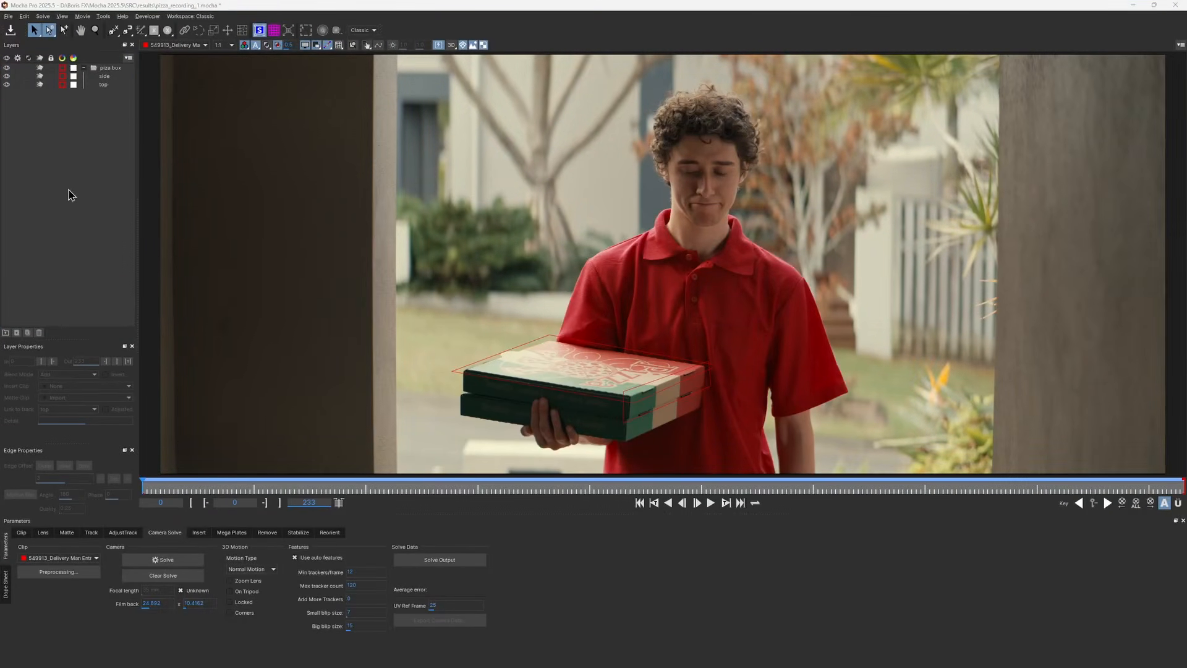
Try to run a camera solve on the clip, dismissing the solve error and solver output windows
left_click(71, 195)
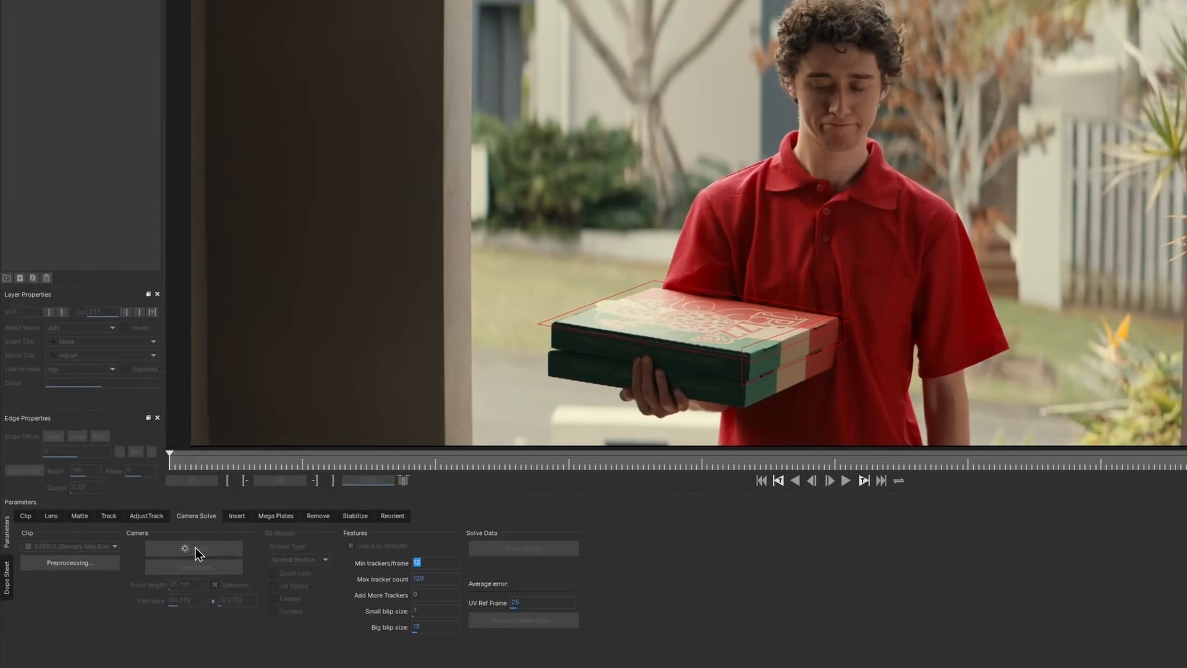
left_click(164, 560)
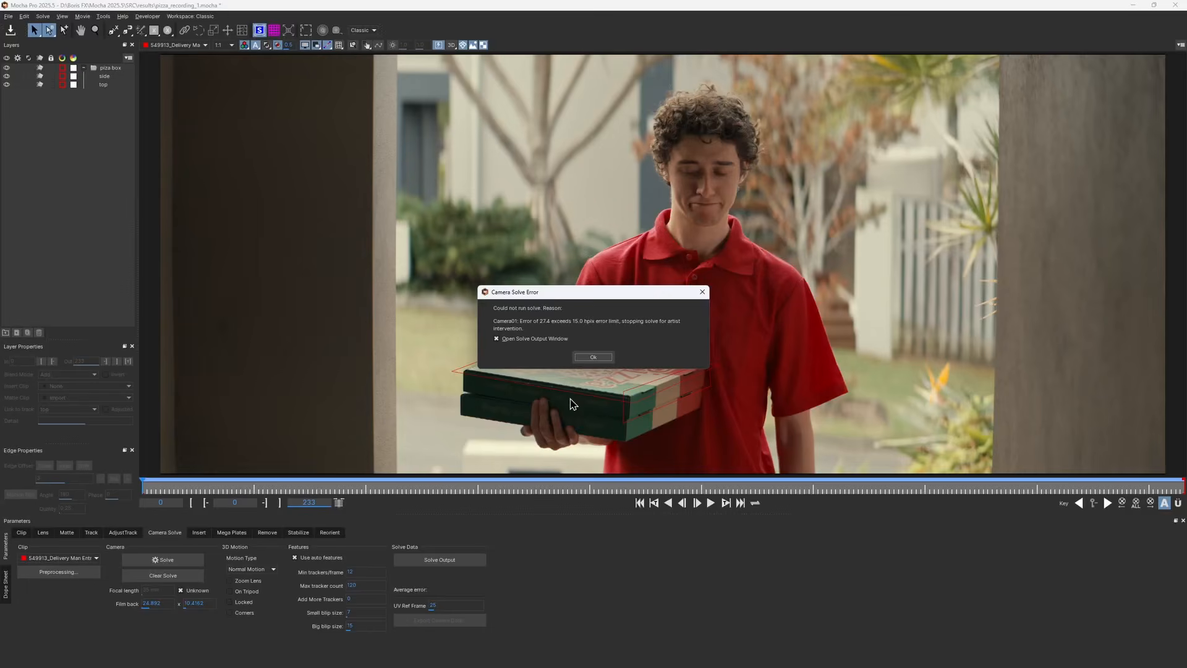
left_click(593, 357)
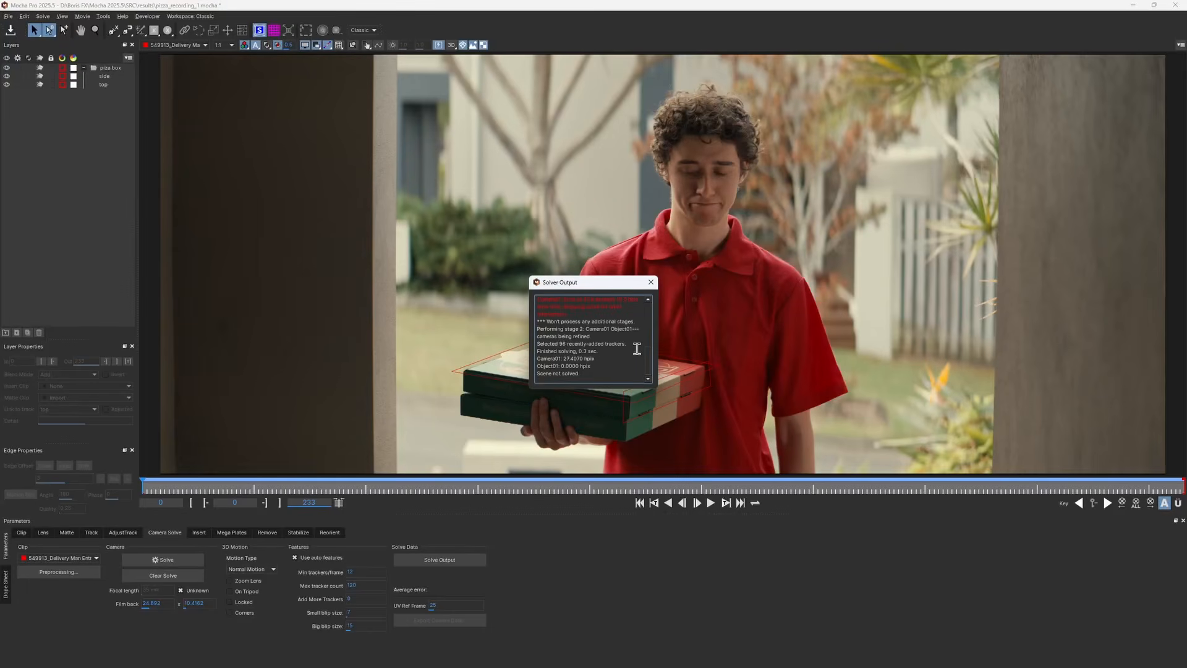
left_click(651, 282)
Scrub through the clip and inspect the tracked box layers' surfaces
left_click_drag(155, 487, 546, 494)
left_click(601, 403)
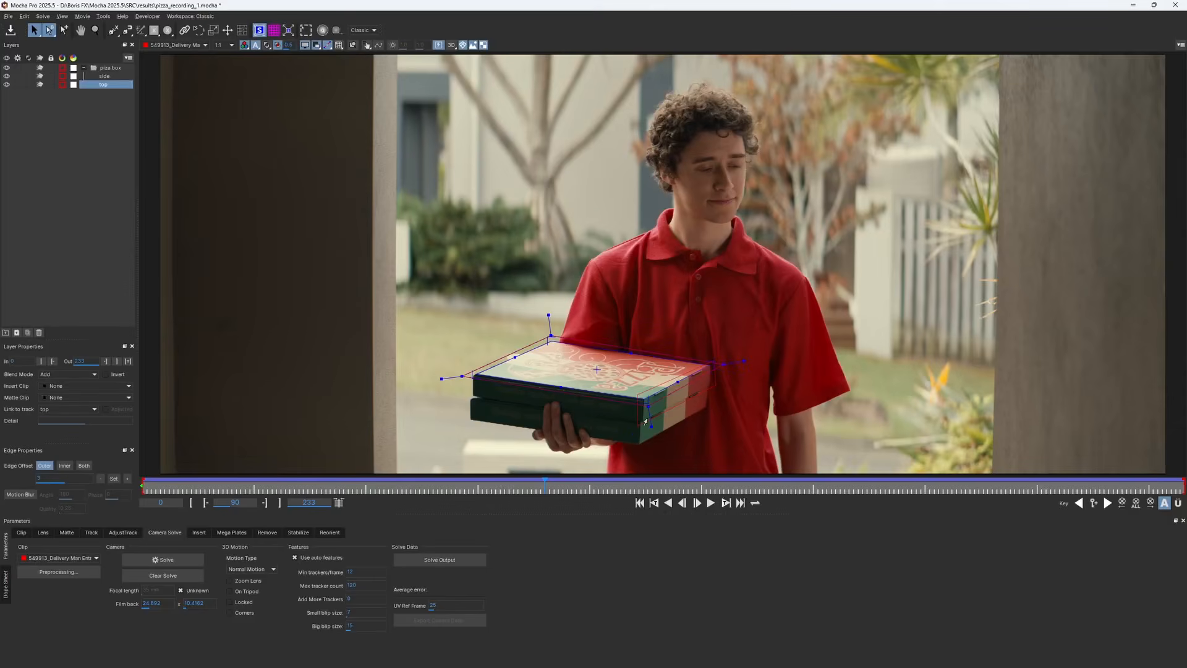
left_click(672, 403, "shift")
left_click(496, 431)
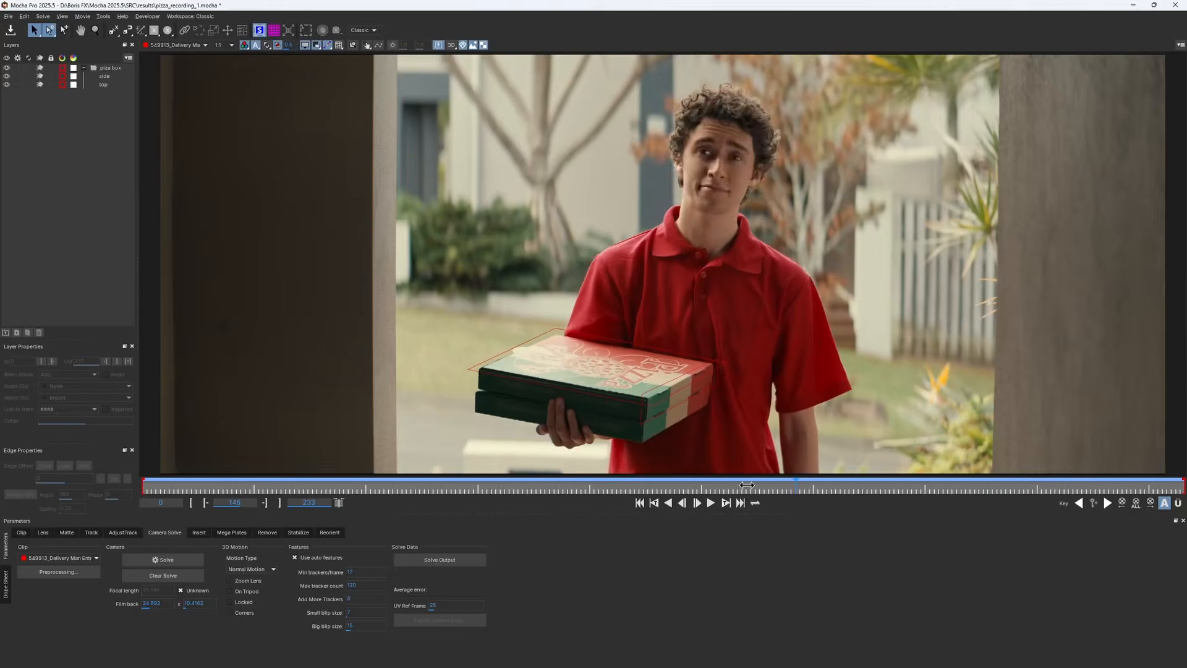
Solve the camera with Locked 3D motion and play back the solved clip
left_click_drag(747, 485, 698, 491)
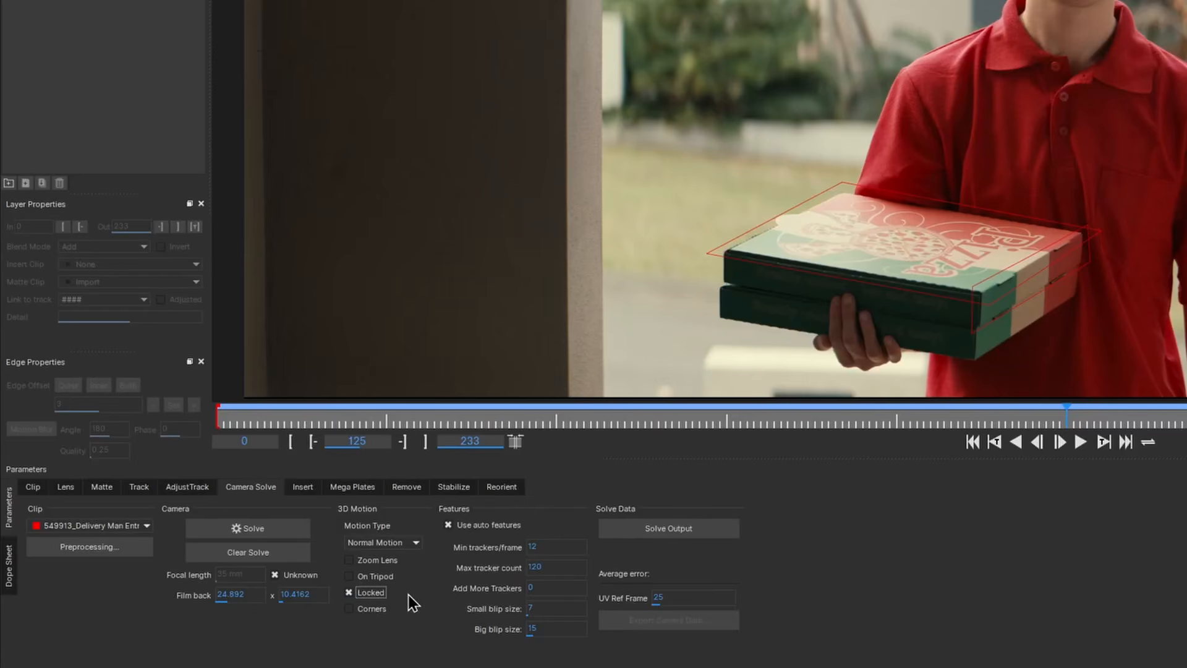
left_click(263, 528)
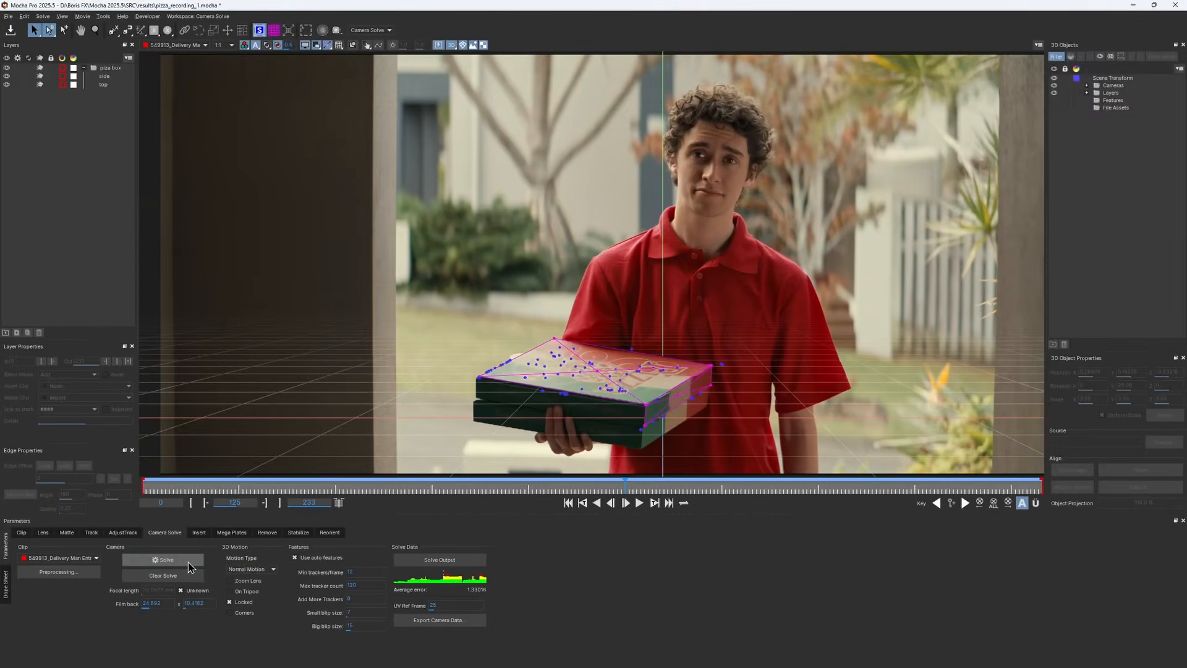
left_click(639, 504)
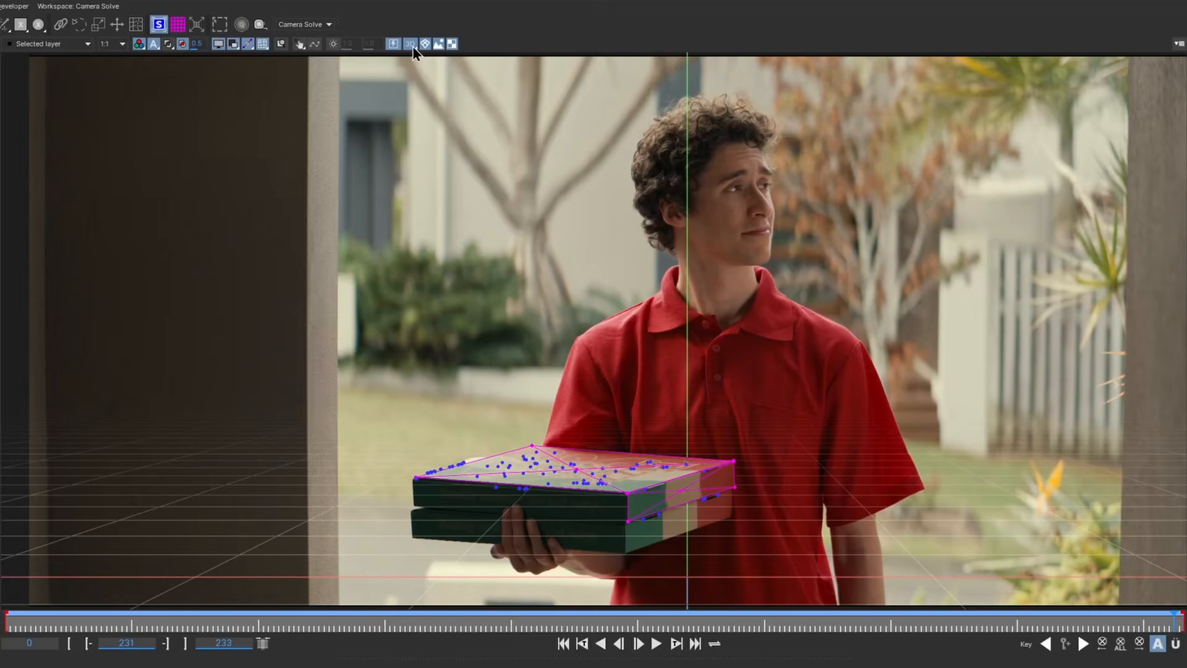
Switch the viewer to the Perspective 3D view and orbit around the solved box and camera during playback
left_click(411, 44)
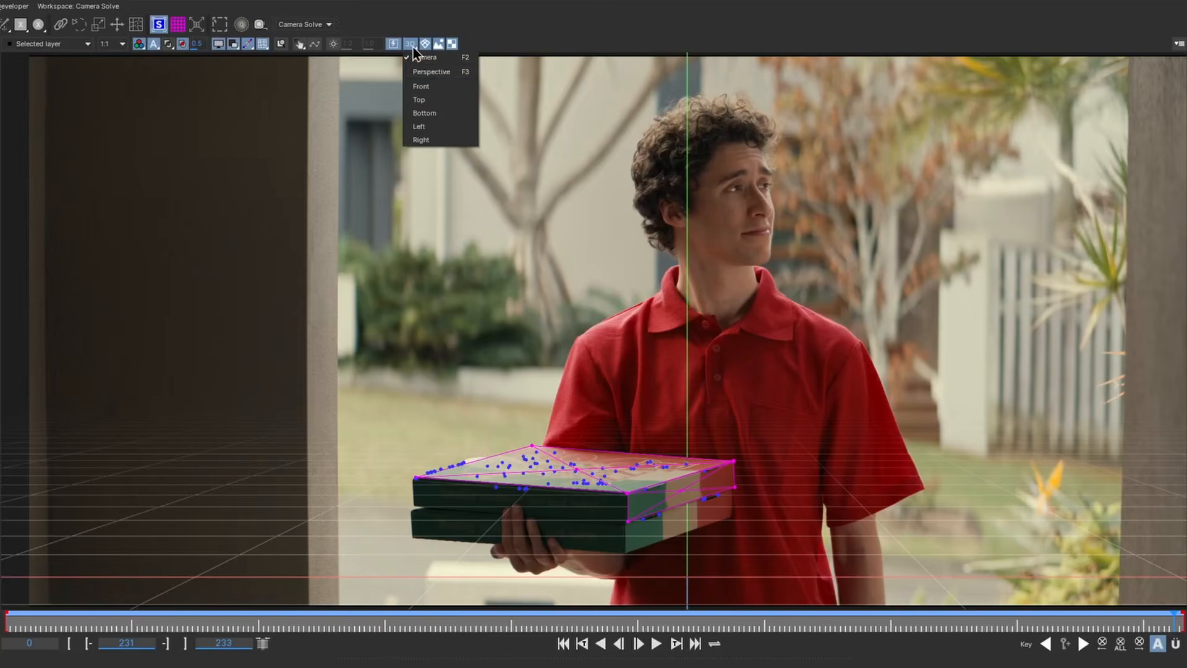
left_click(436, 72)
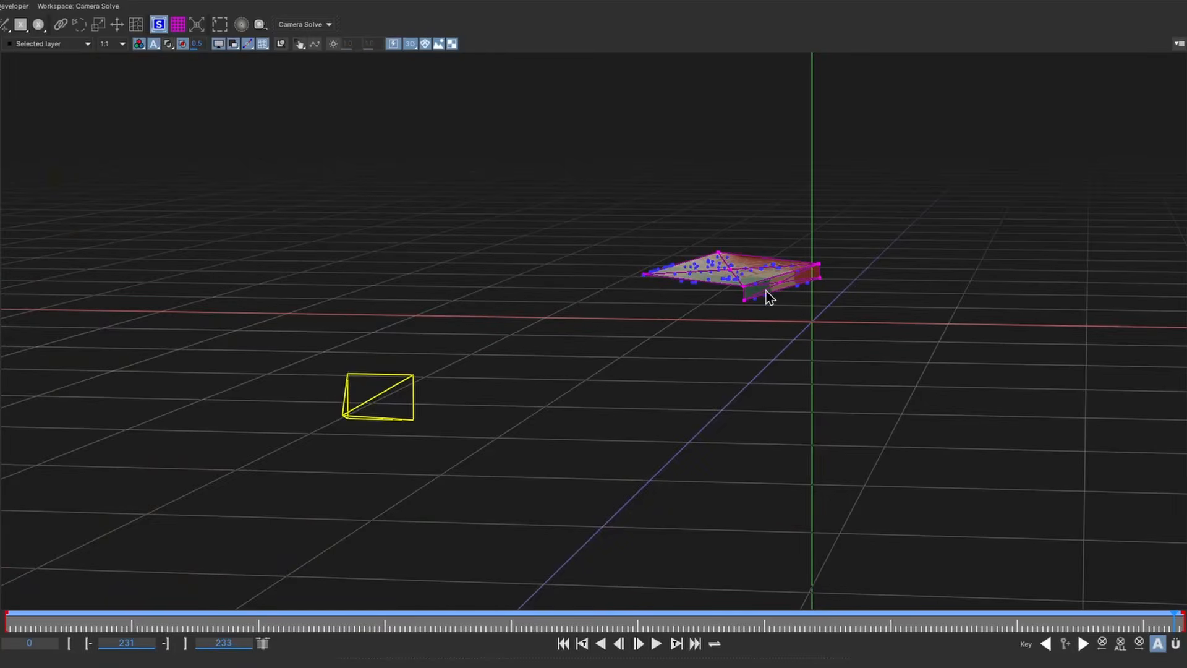
left_click_drag(768, 291, 734, 395)
left_click(657, 640)
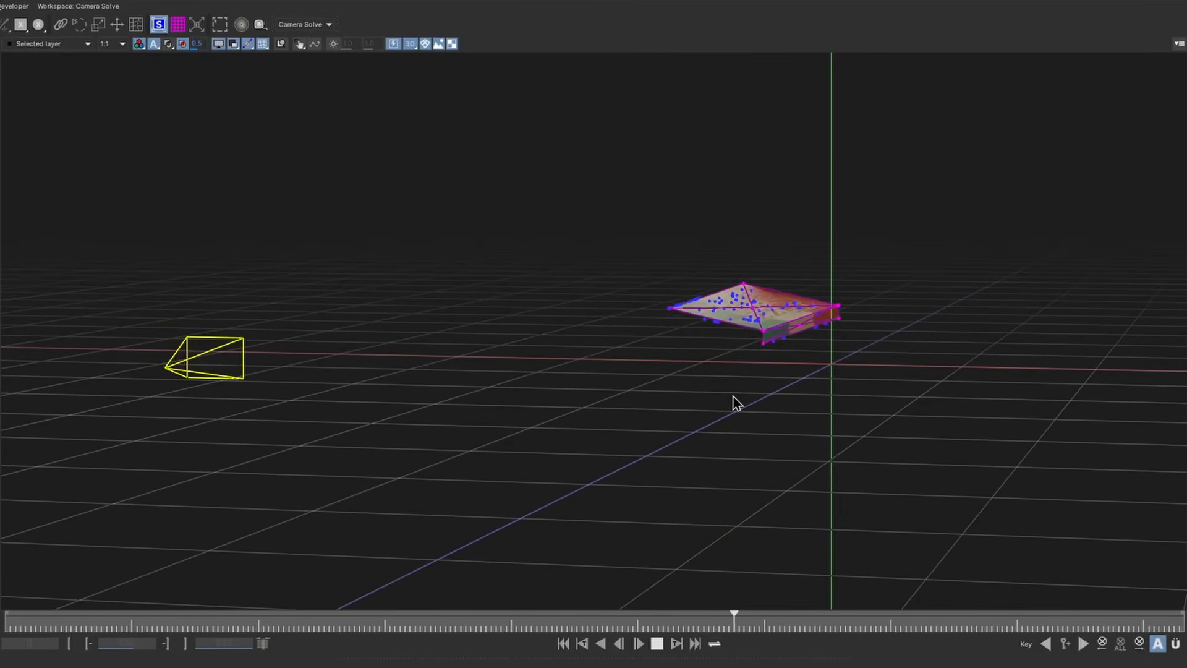
left_click_drag(435, 451, 589, 472)
left_click(656, 643)
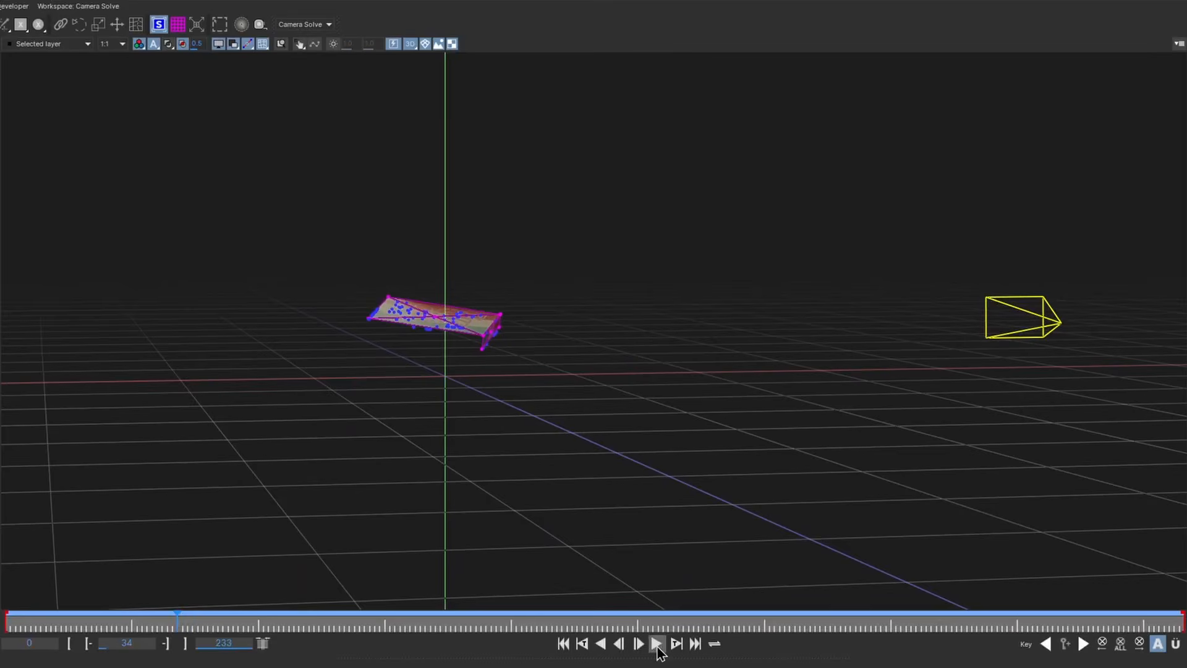
Inspect the solve from the Left view across frames, then return the viewer to the Camera view
left_click(410, 43)
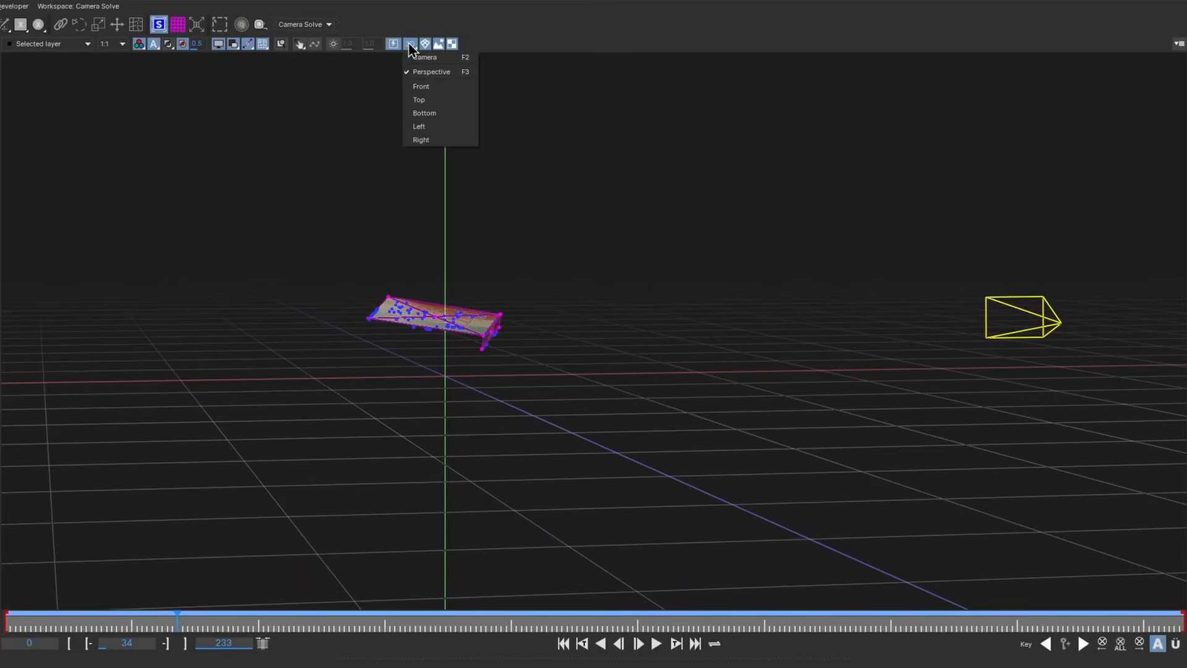
left_click(429, 128)
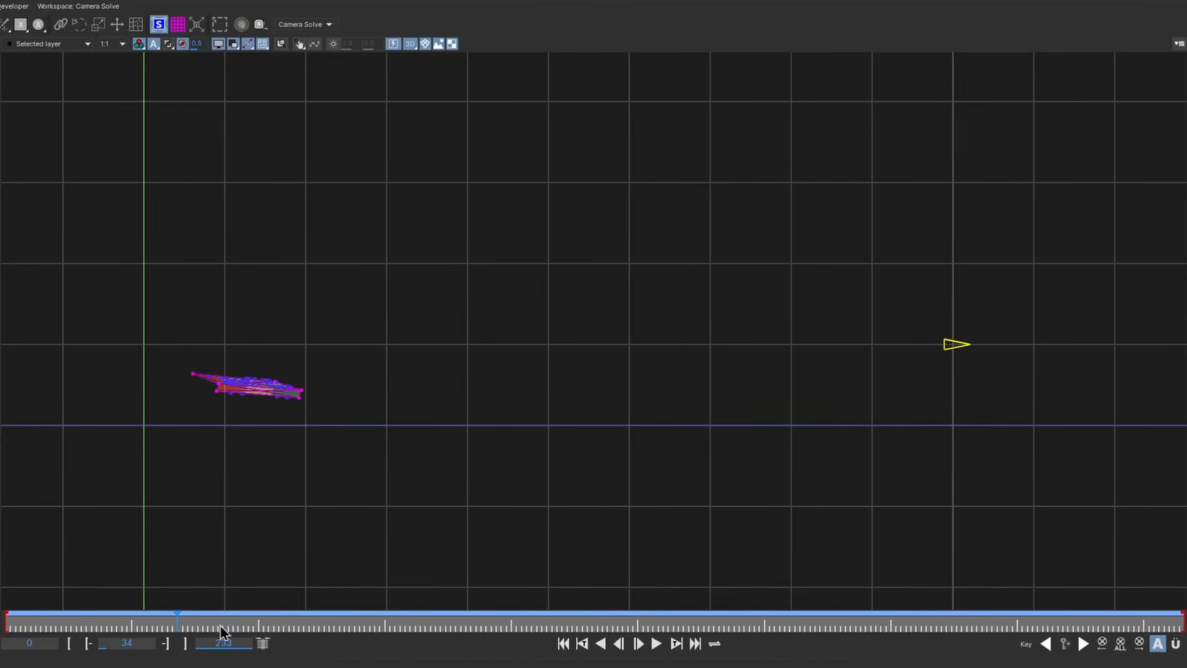
left_click_drag(226, 626, 541, 626)
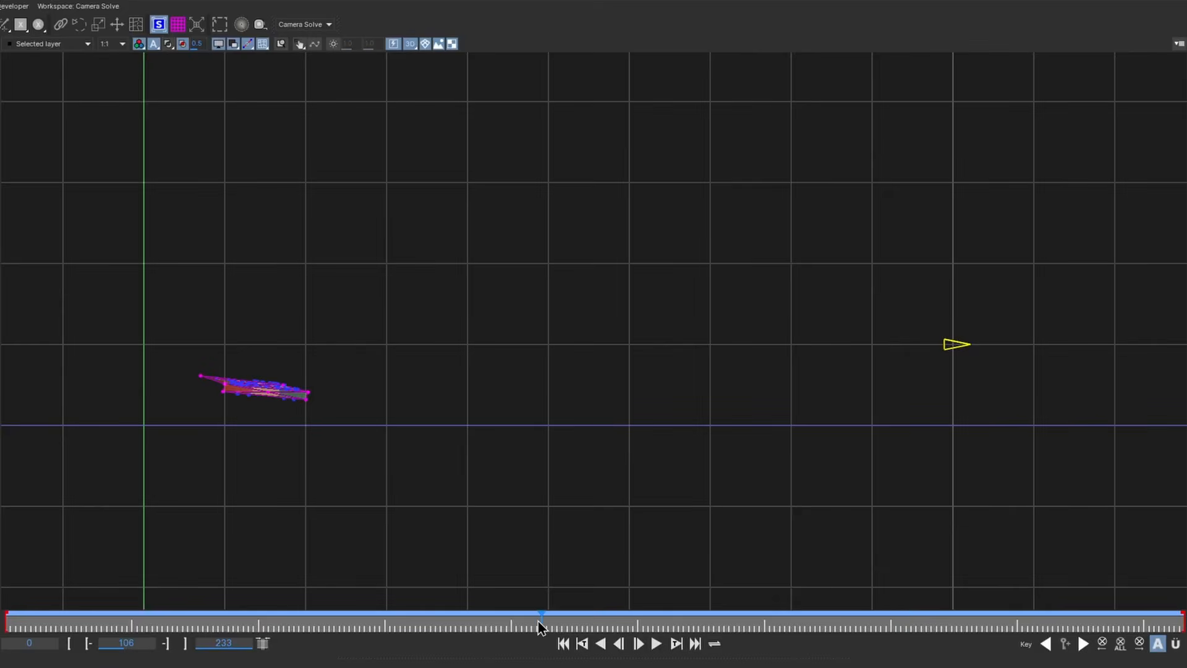
left_click(409, 45)
left_click(432, 63)
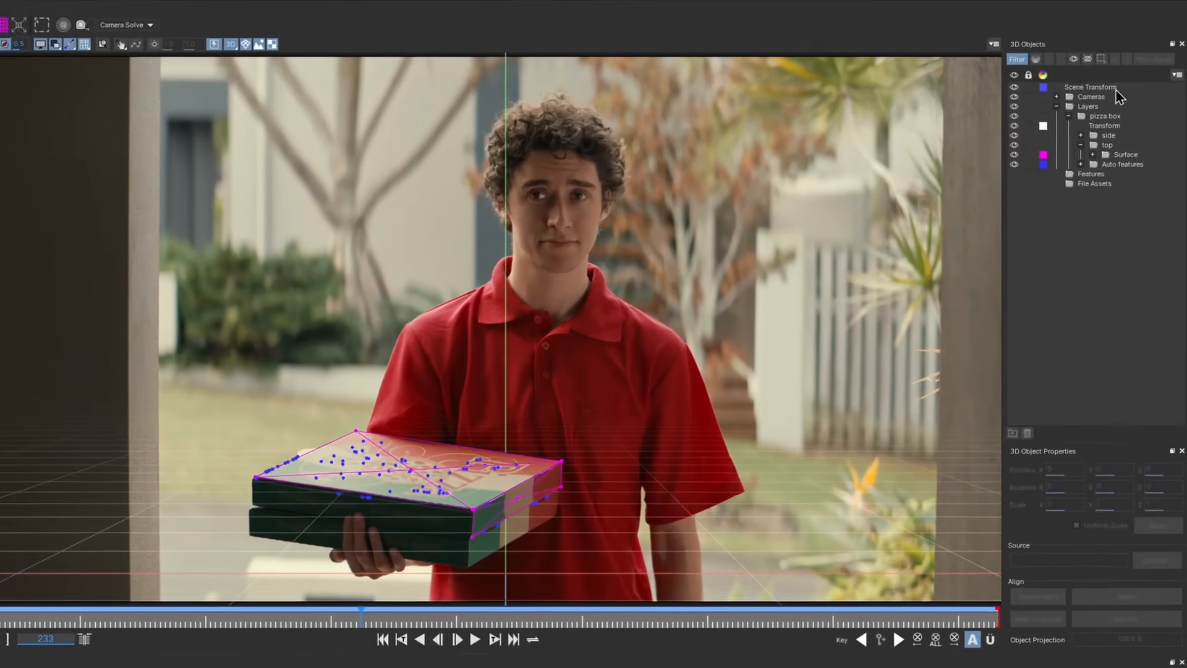
Select the Scene Transform to review its 3D object properties
left_click(1132, 79)
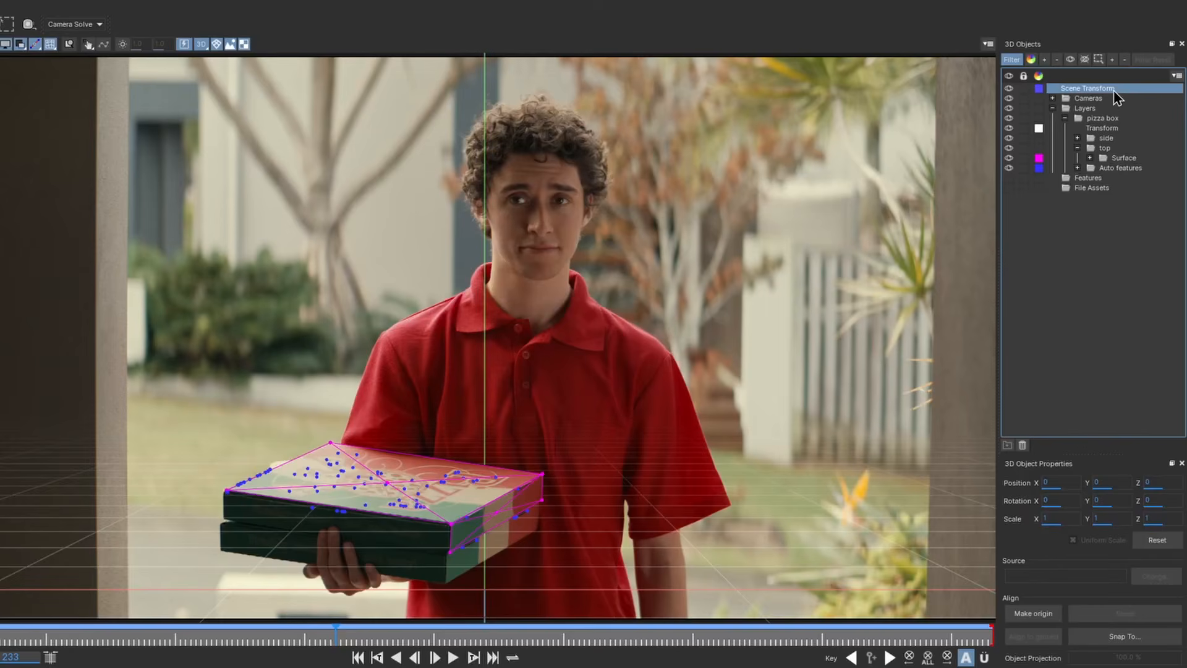
left_click_drag(1110, 482, 1161, 482)
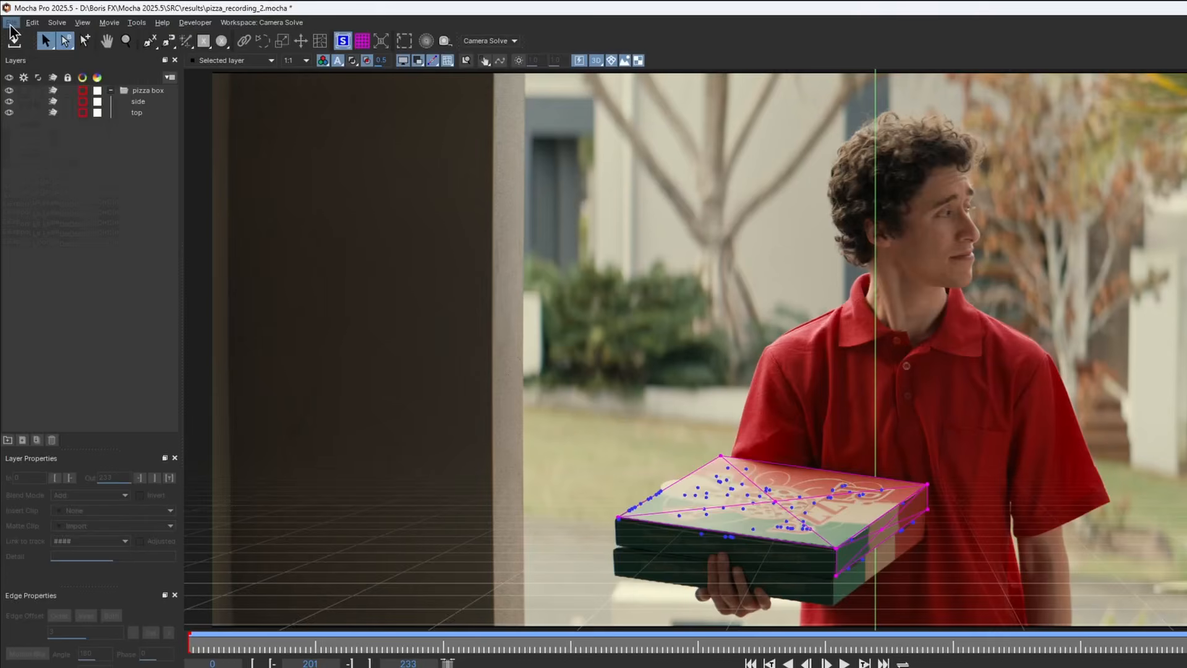
Import the Earthling.usd model from the 3D Materials Models folder as a USD 3D object
left_click(8, 16)
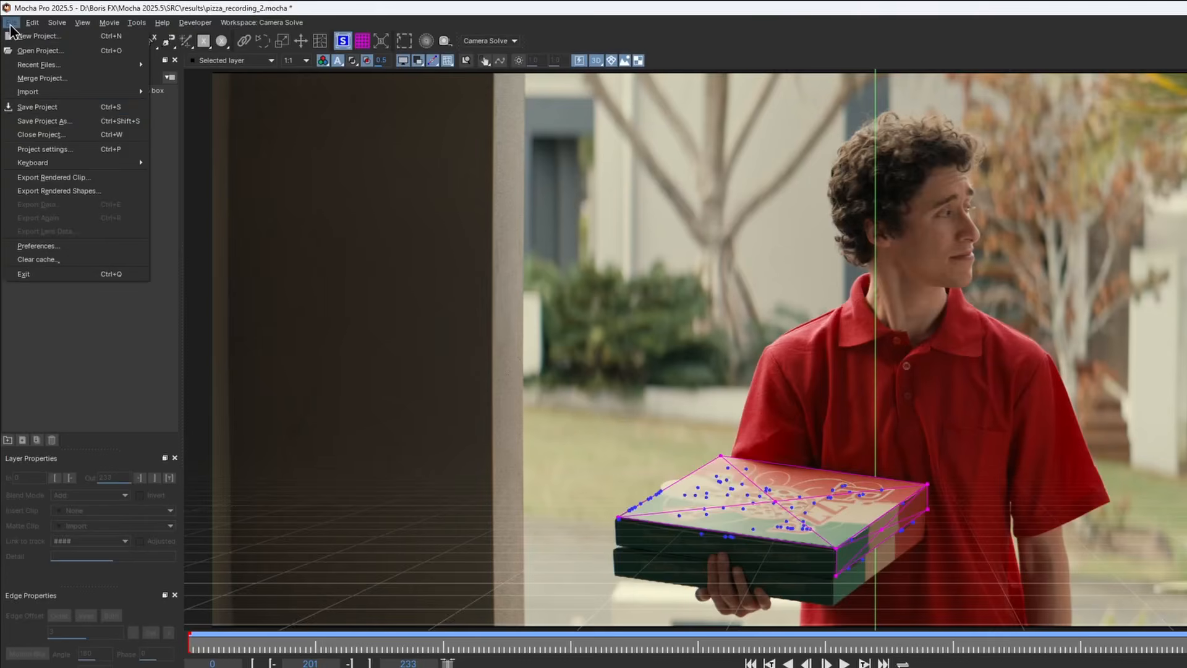
mouse_move(52, 92)
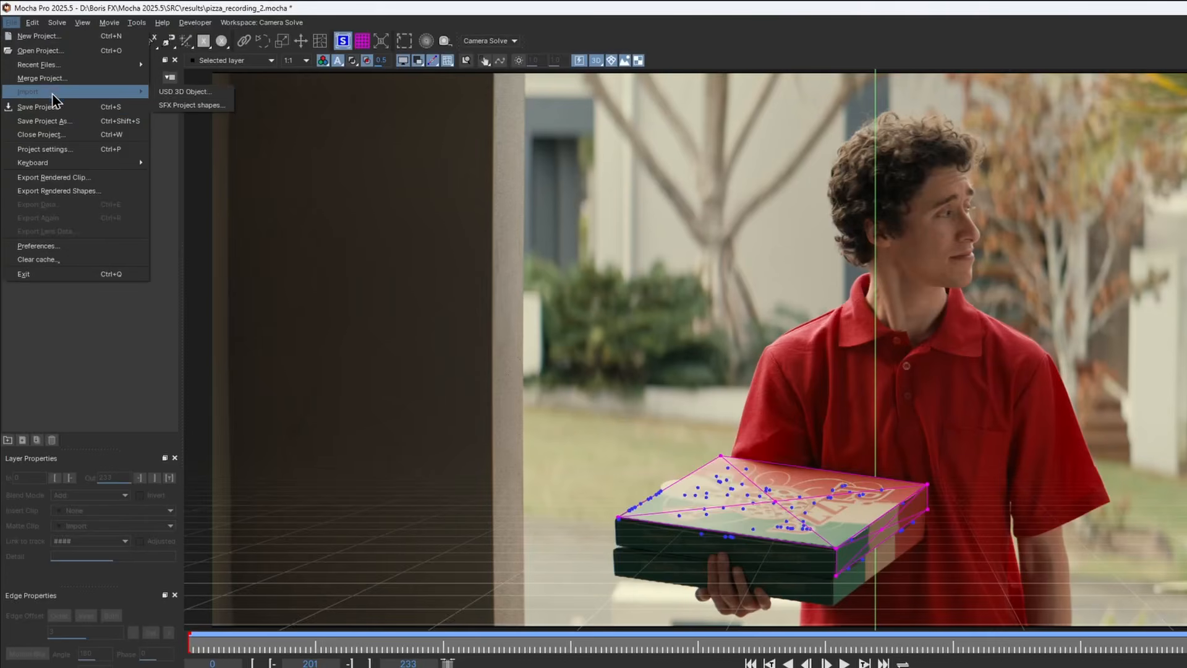
left_click(166, 92)
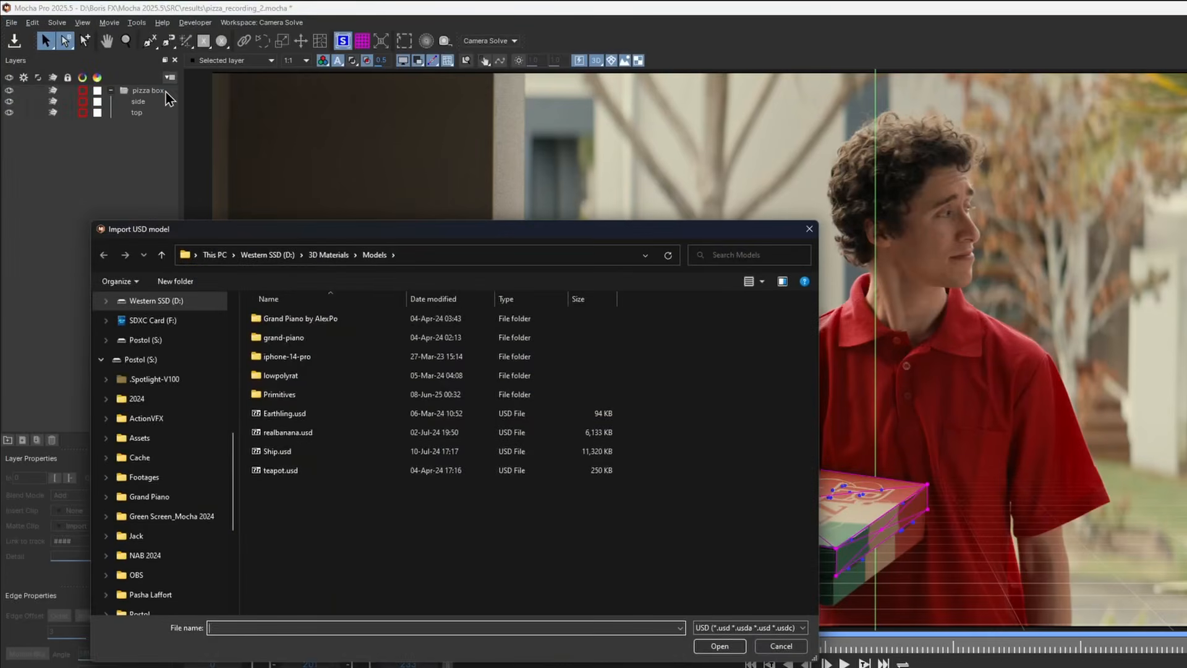
left_click(307, 424)
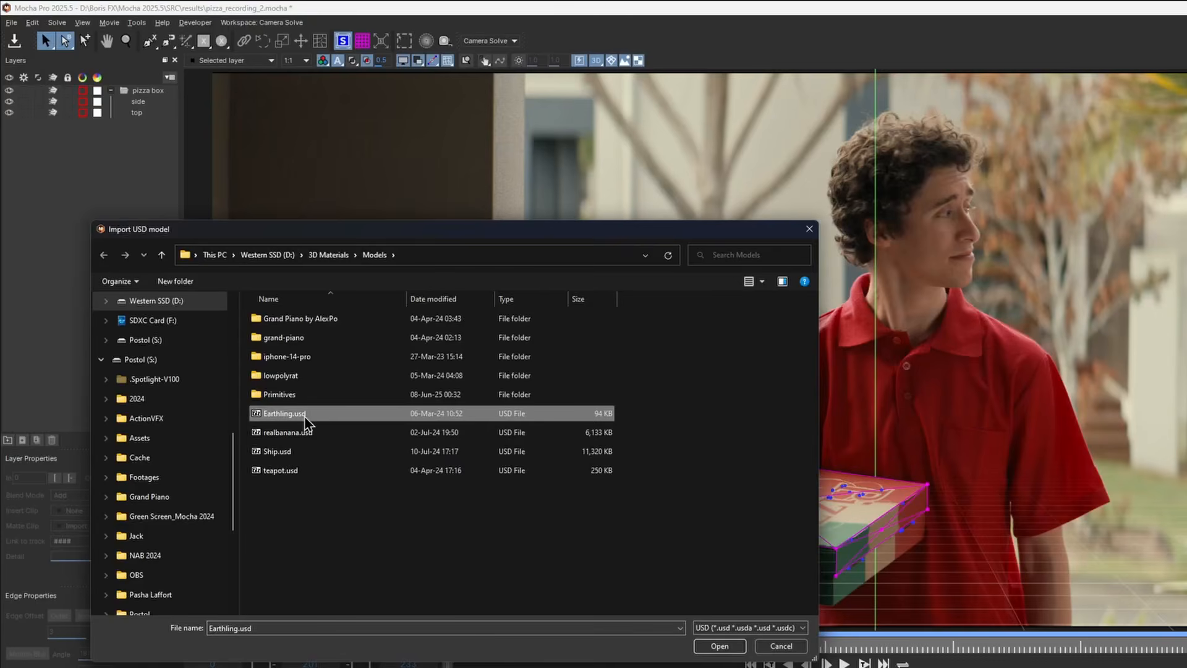
left_click(720, 646)
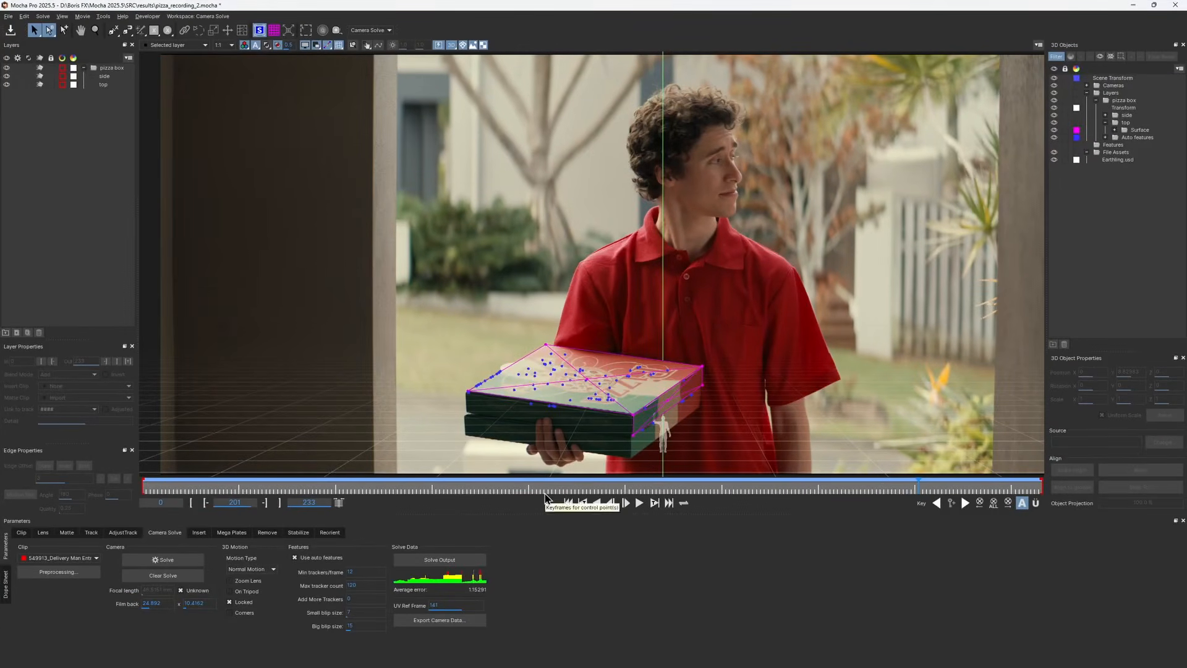
Zoom in on the box and select the imported Earthling figure in the viewer
scroll(717, 437, "up", 10)
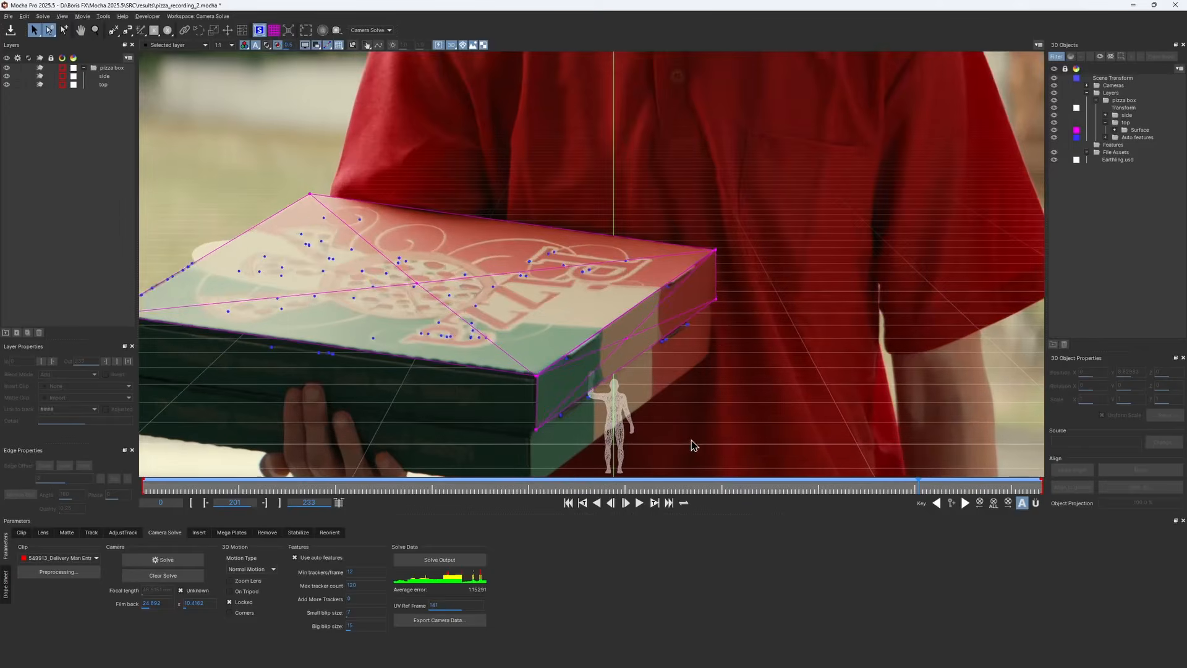
key("x")
left_click_drag(691, 443, 726, 395)
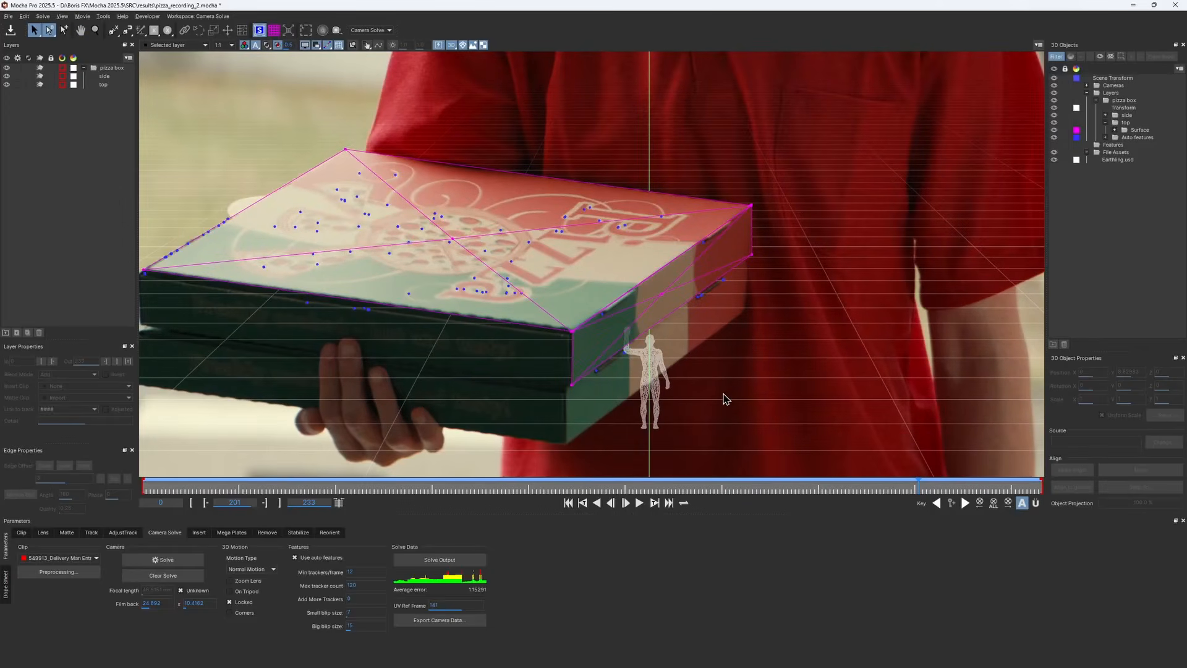
left_click(659, 371)
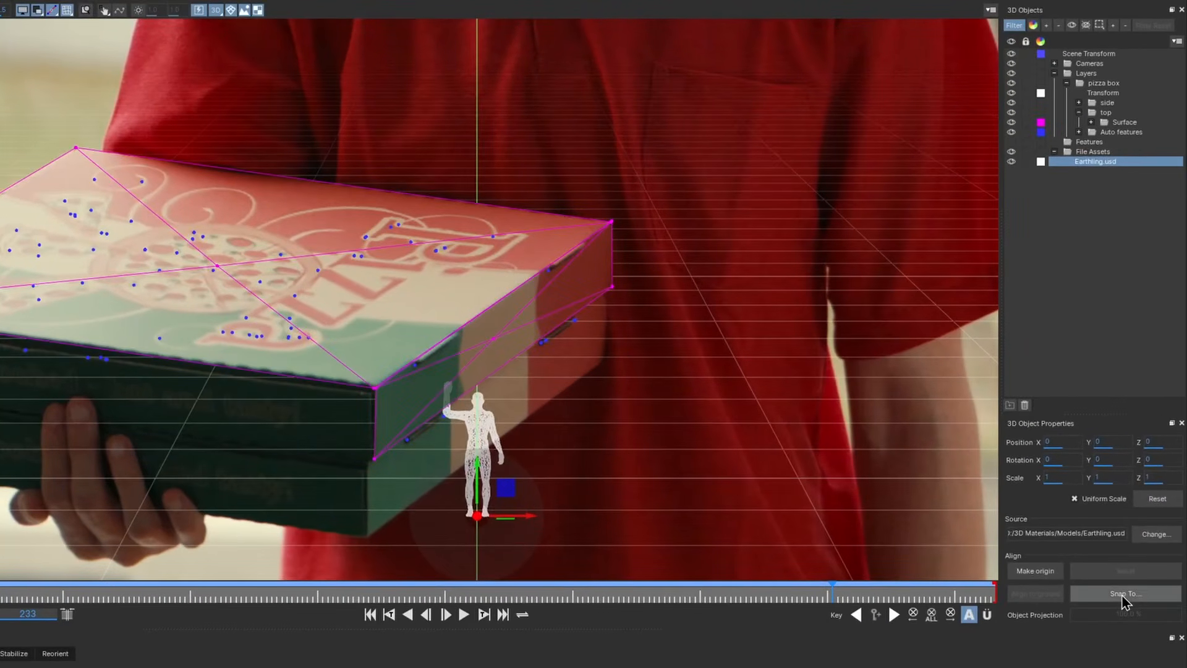
left_click(1122, 594)
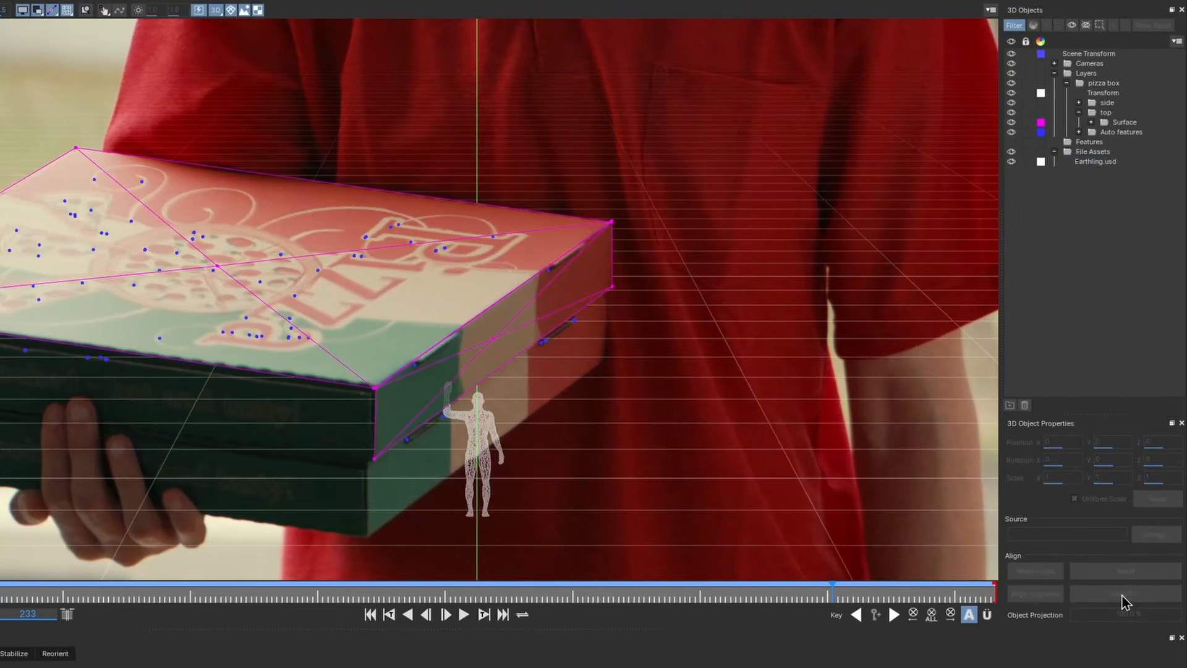
Place the Earthling figure on the box's top surface and scale it uniformly to about 3.525
left_click(215, 265)
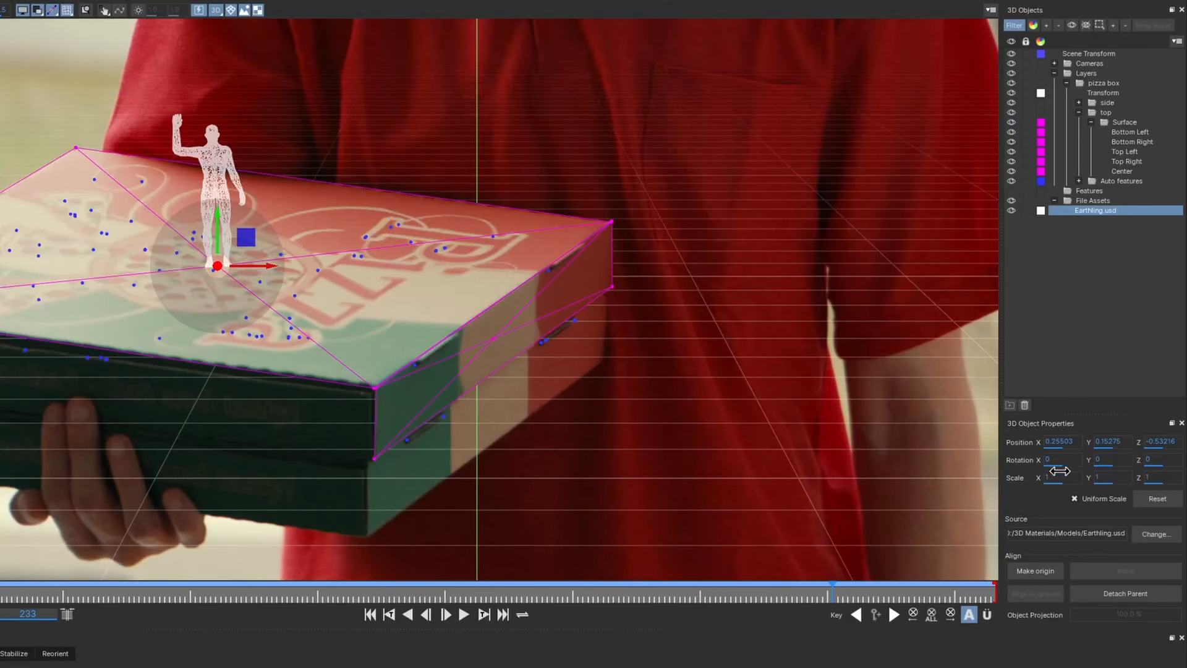
left_click_drag(1061, 479, 1107, 479)
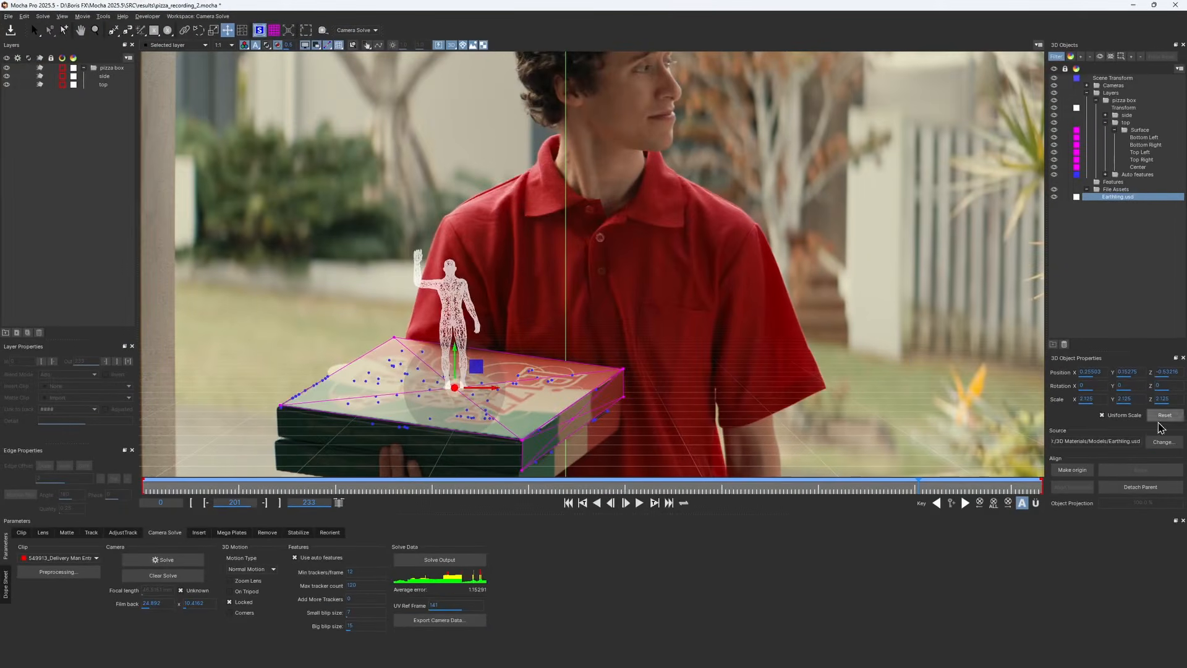
left_click_drag(1094, 399, 1131, 399)
scroll(588, 272, "down", 3)
left_click_drag(588, 272, 596, 312)
left_click_drag(1087, 400, 1128, 387)
scroll(857, 303, "down", 3)
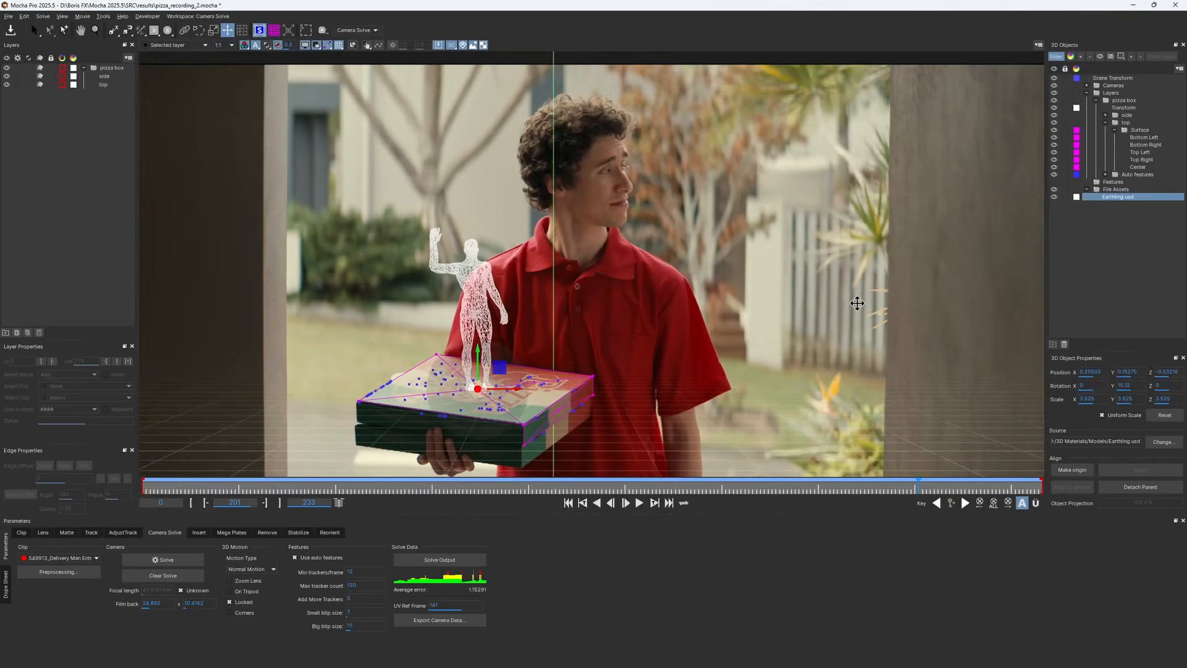
Play back the shot to review the figure riding on the box
left_click(639, 503)
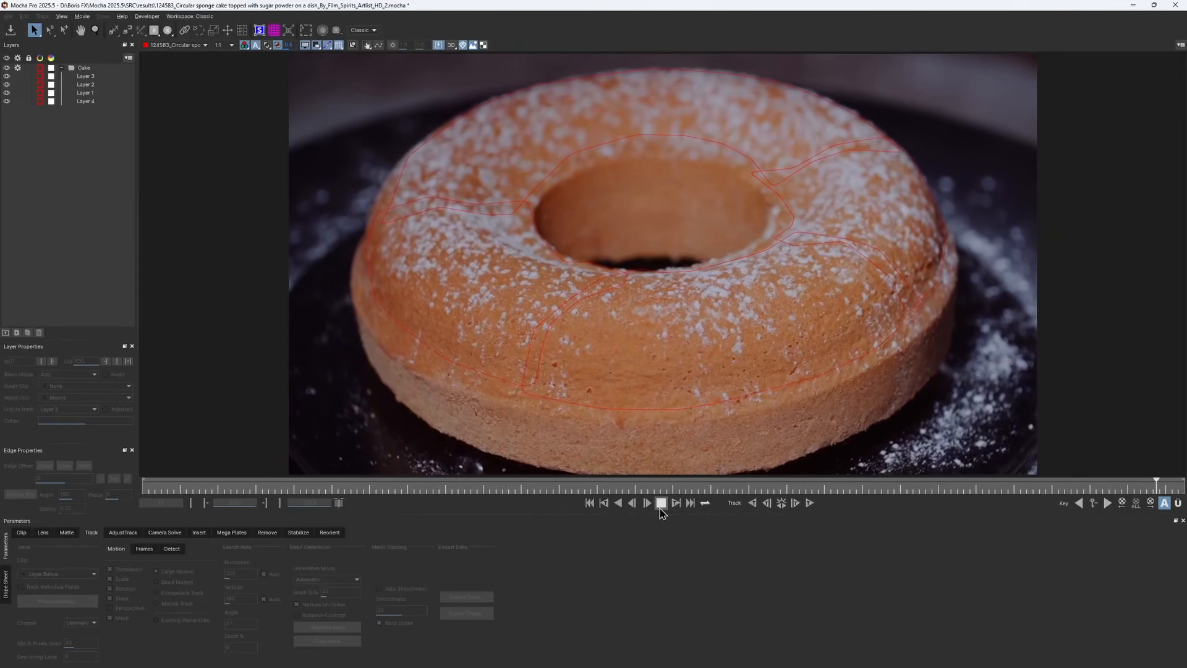
Return to the clip start and inspect the tracked cake layers one at a time
left_click(660, 504)
left_click_drag(1119, 487, 143, 489)
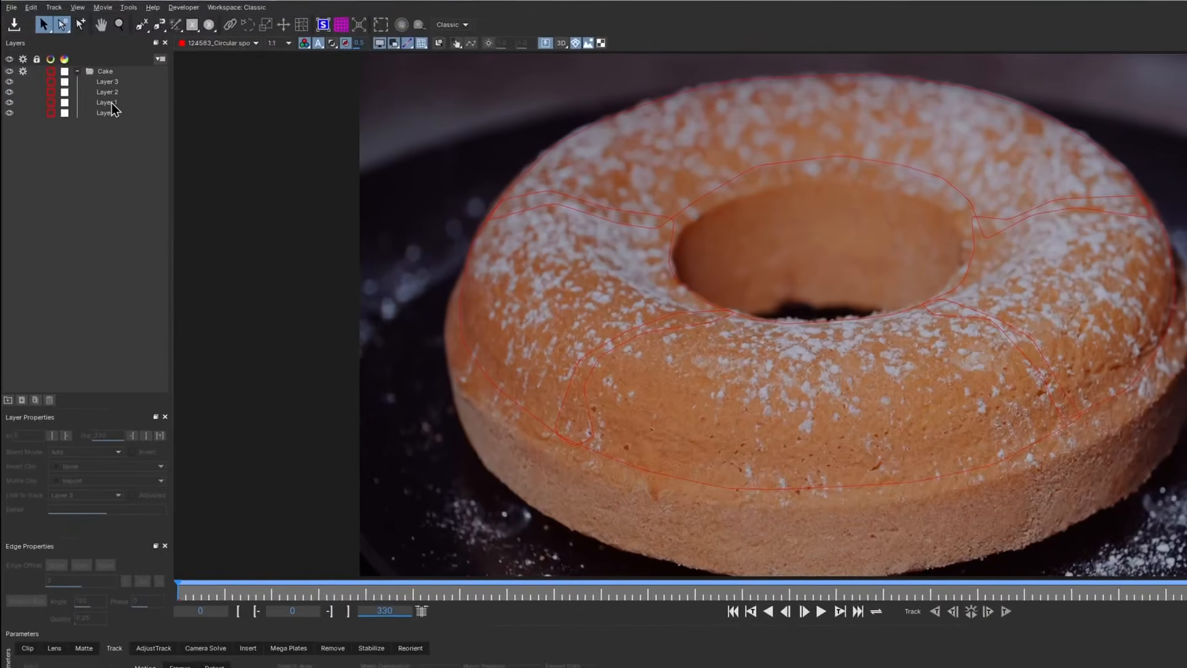
left_click(99, 97)
left_click(115, 94)
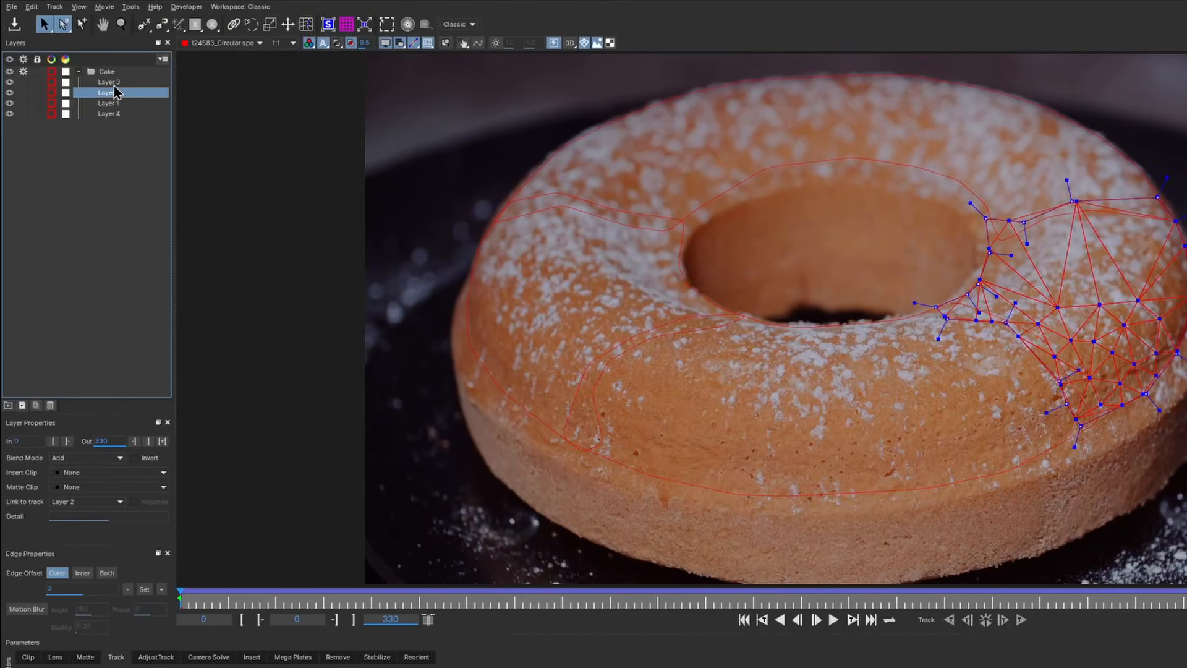
key("Up")
left_click(112, 116)
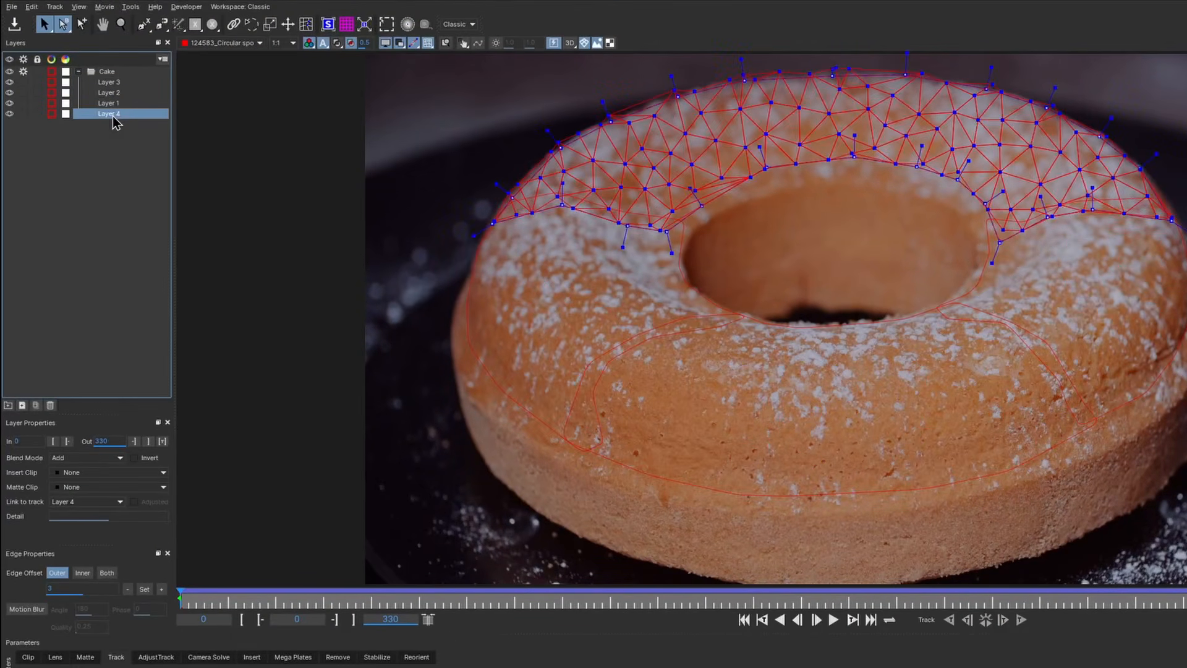
left_click(116, 135)
Enable the cake layers for camera solving and run the camera Solve
left_click(206, 657)
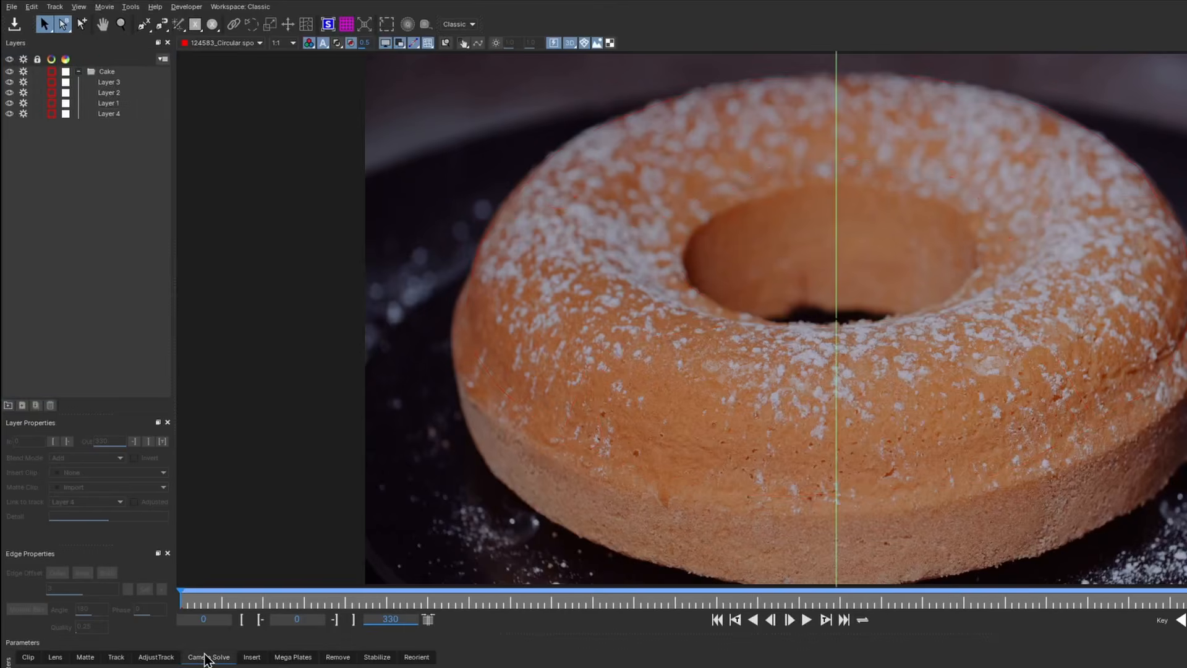
left_click(52, 71)
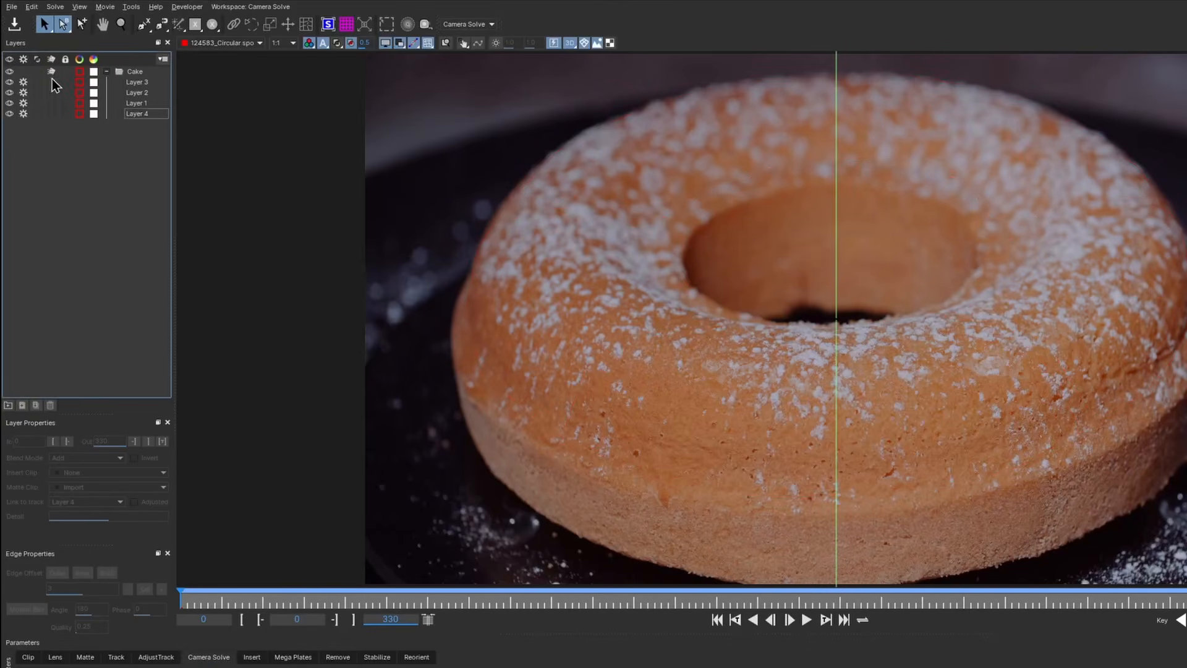
left_click(52, 81)
left_click(52, 92)
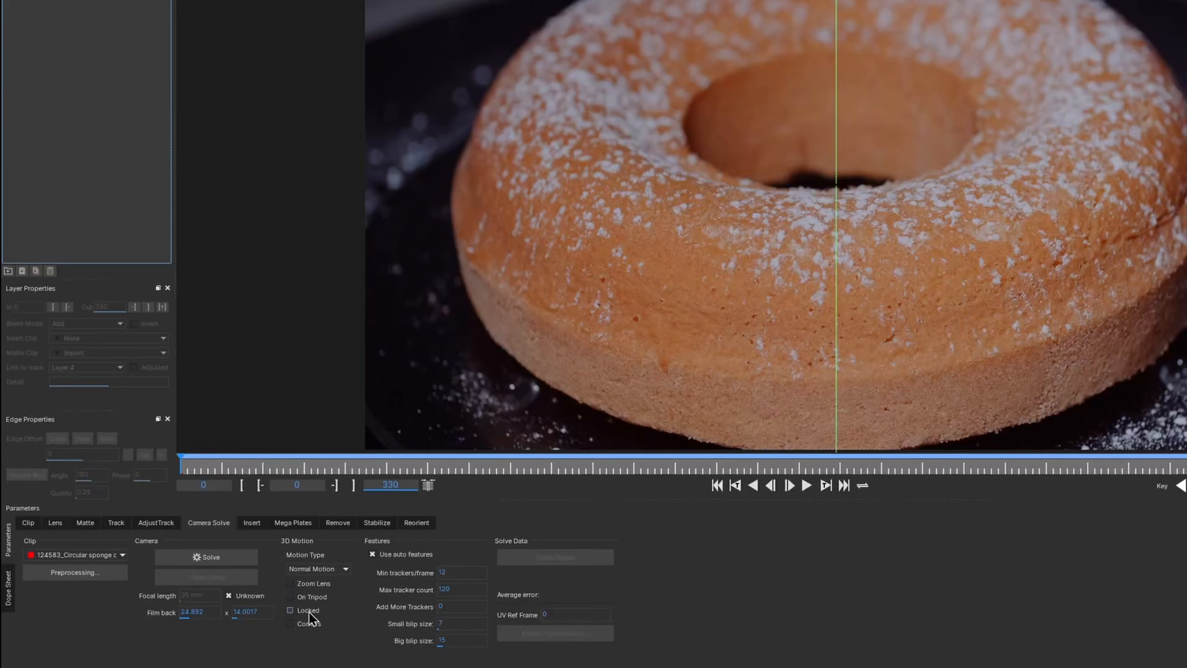
left_click(225, 554)
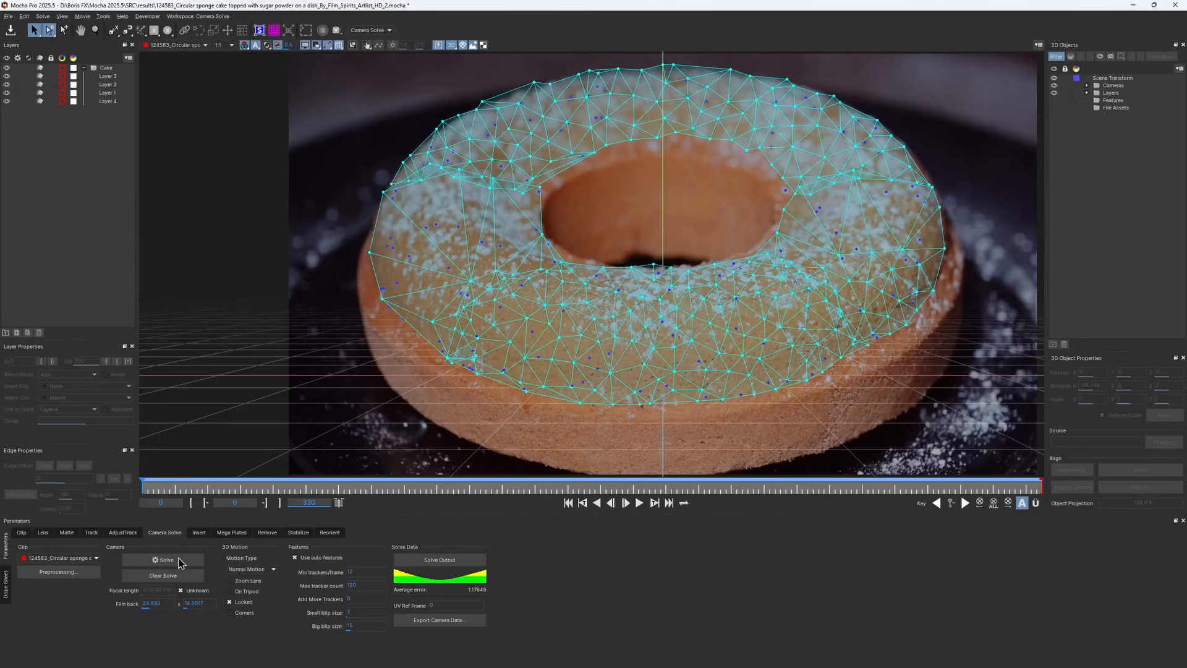
Play and orbit around the solved cake point cloud, then return to the Camera view
left_click(639, 502)
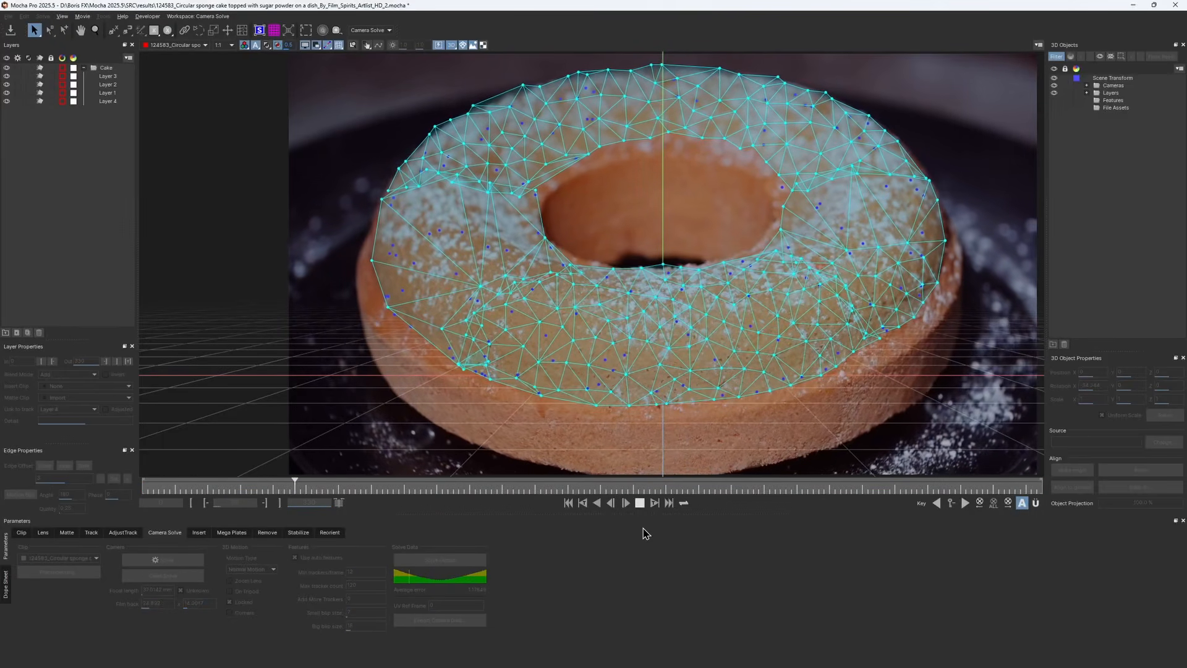
left_click_drag(588, 390, 640, 389)
left_click(640, 502)
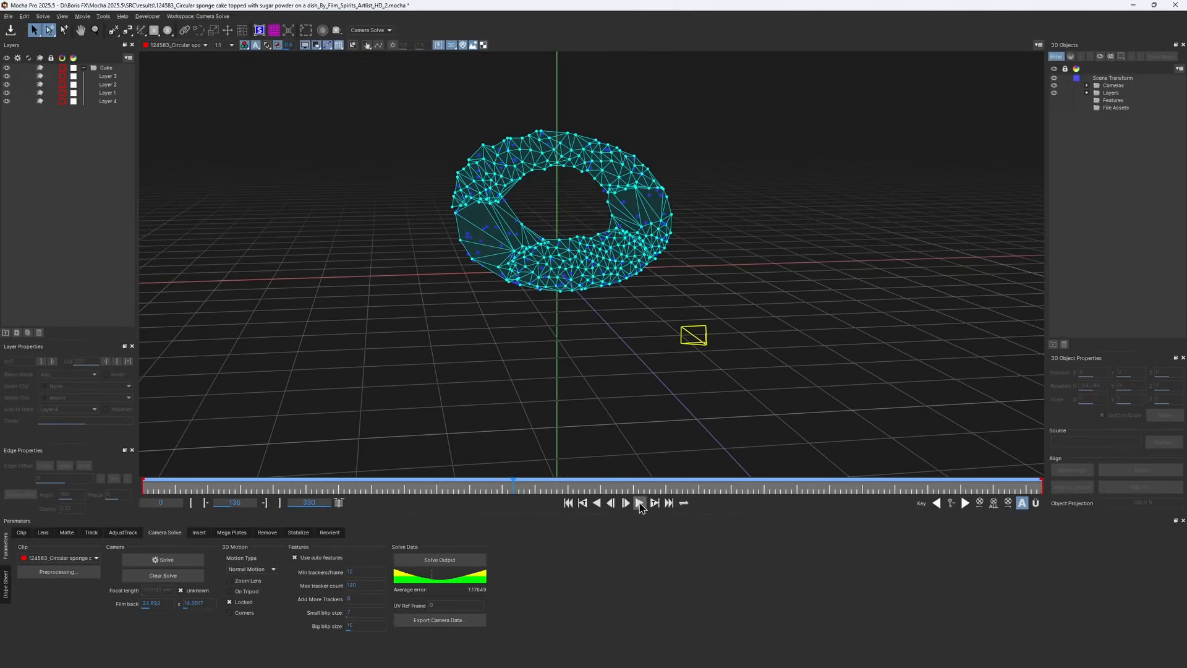
left_click_drag(589, 428, 572, 395)
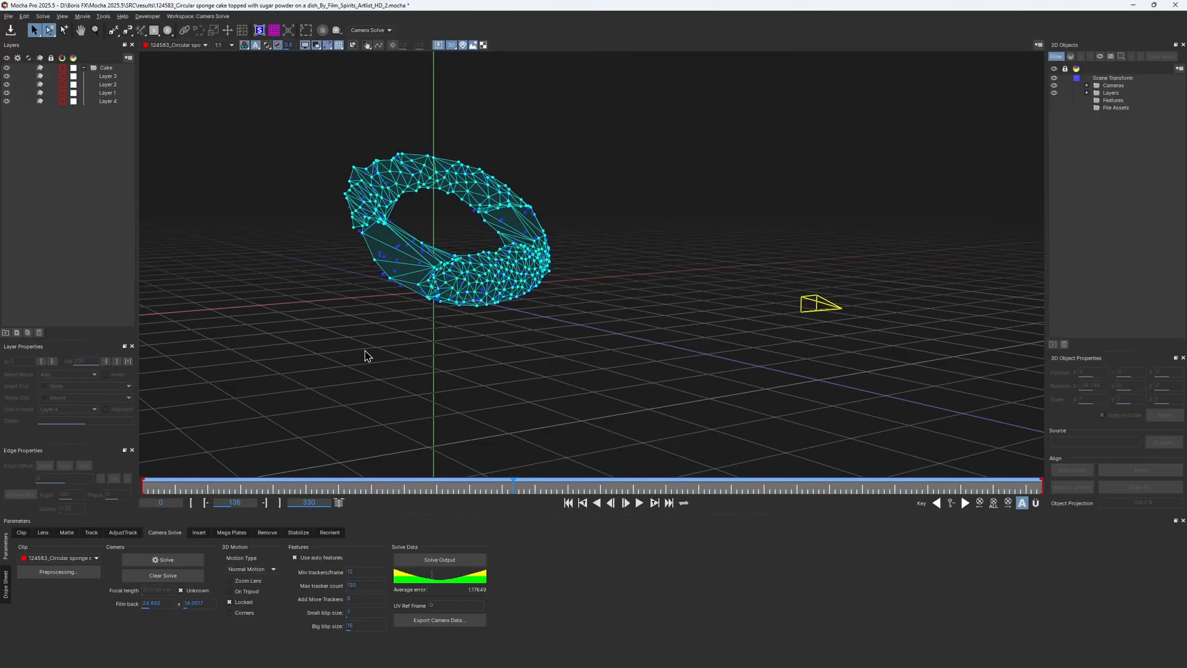
key("c")
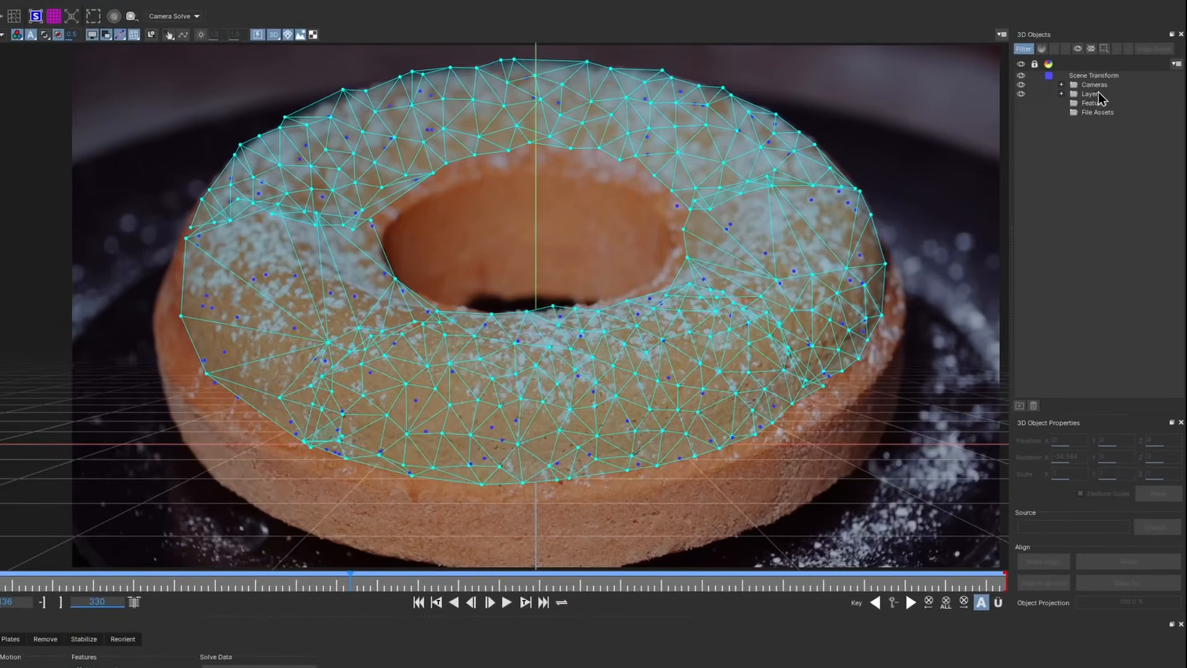
Rotate the Scene Transform on X to align the ground grid with the cake plate, and play it back
left_click(1099, 76)
left_click_drag(1058, 461, 1056, 458)
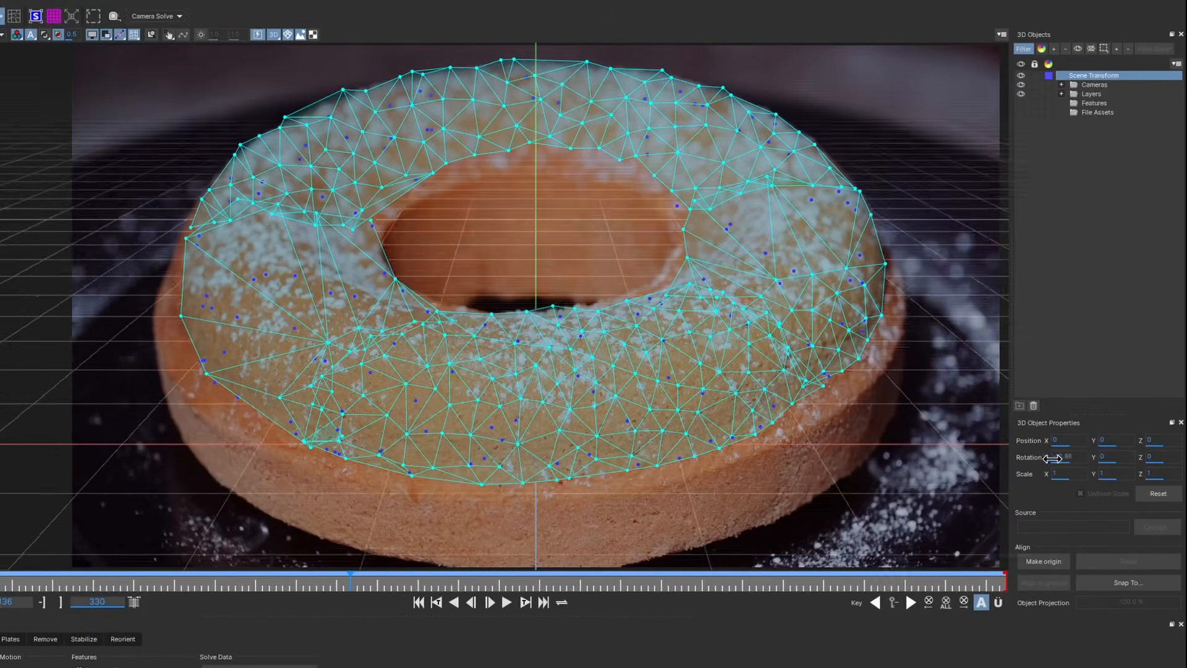
left_click_drag(1068, 456, 1069, 457)
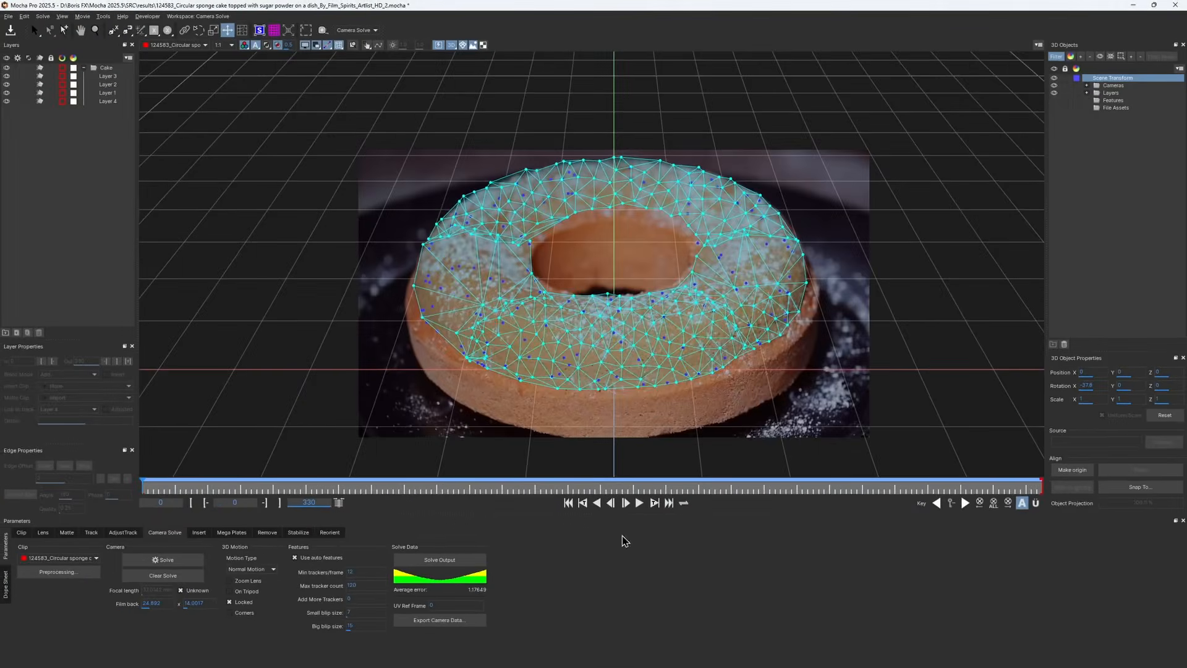
left_click(639, 503)
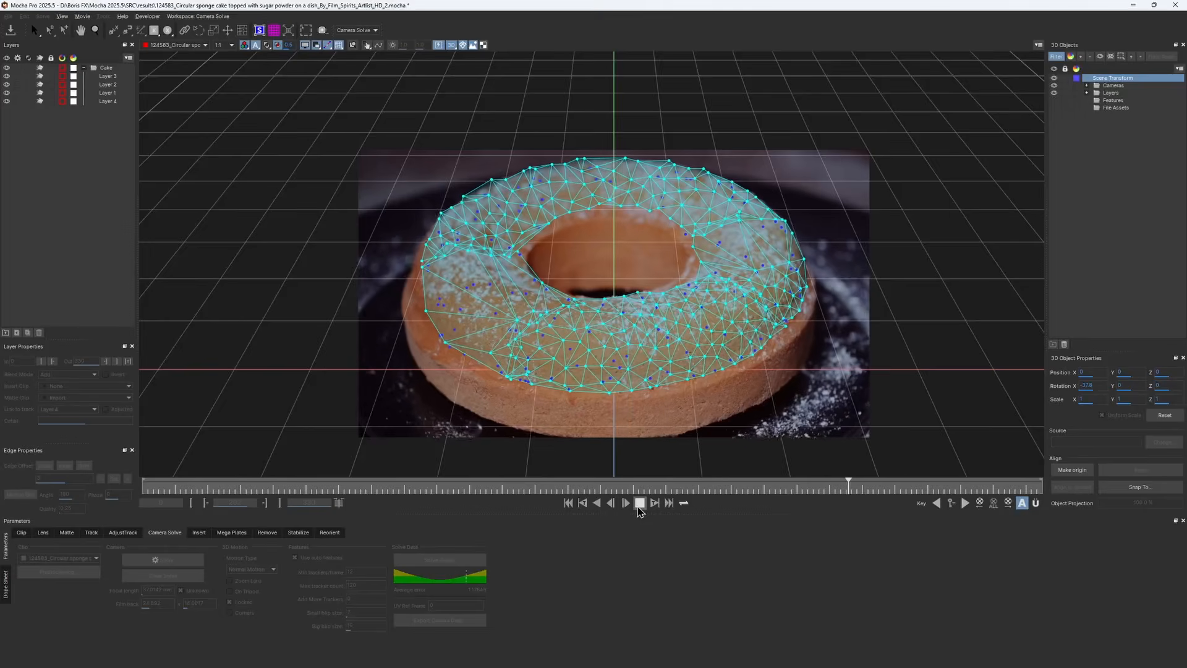
left_click(639, 505)
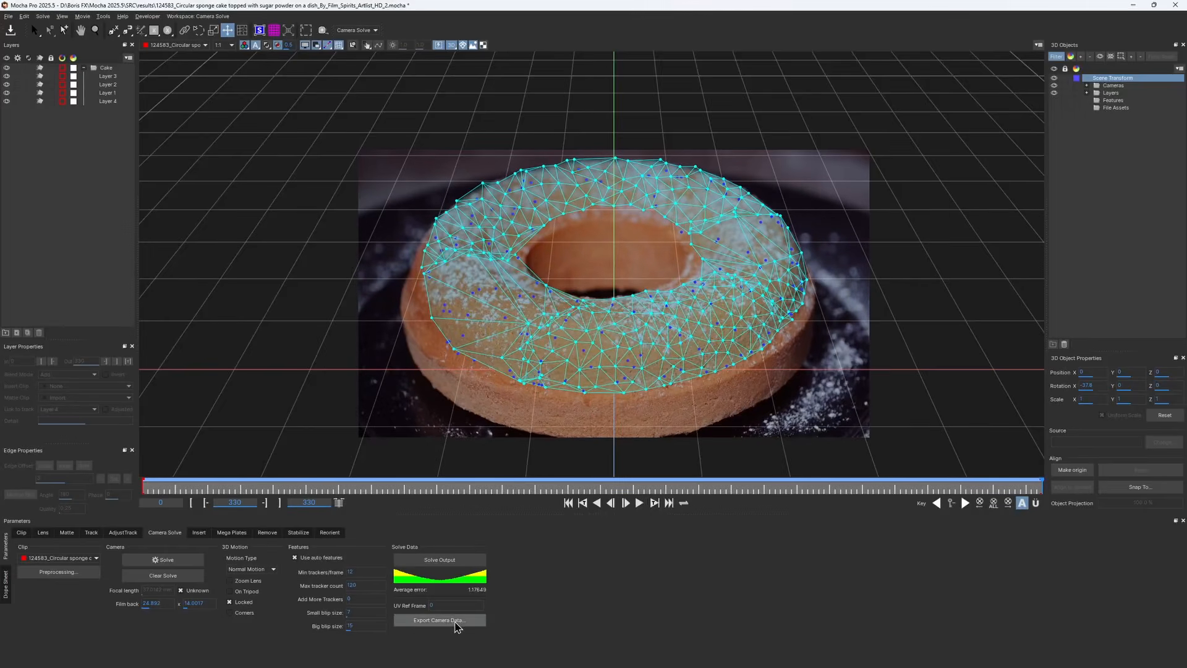
Export the camera solve as Alembic 3D Data (*.abc) with feature points and mesh faces
left_click(456, 622)
left_click(346, 284)
left_click(391, 292)
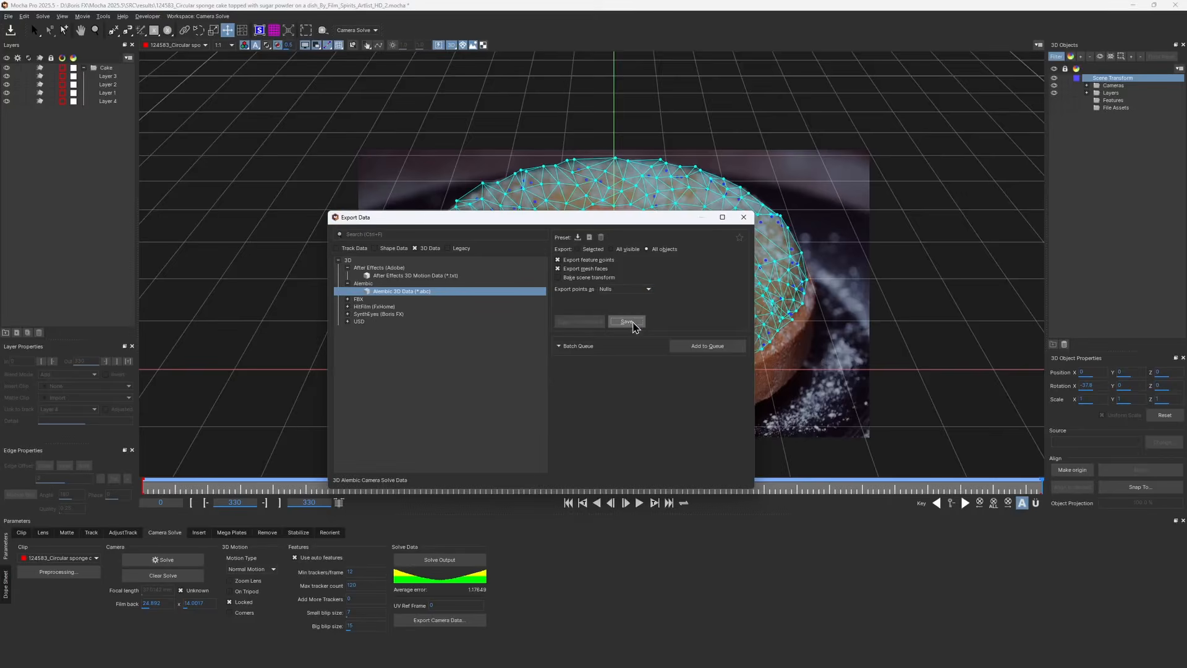
left_click(626, 322)
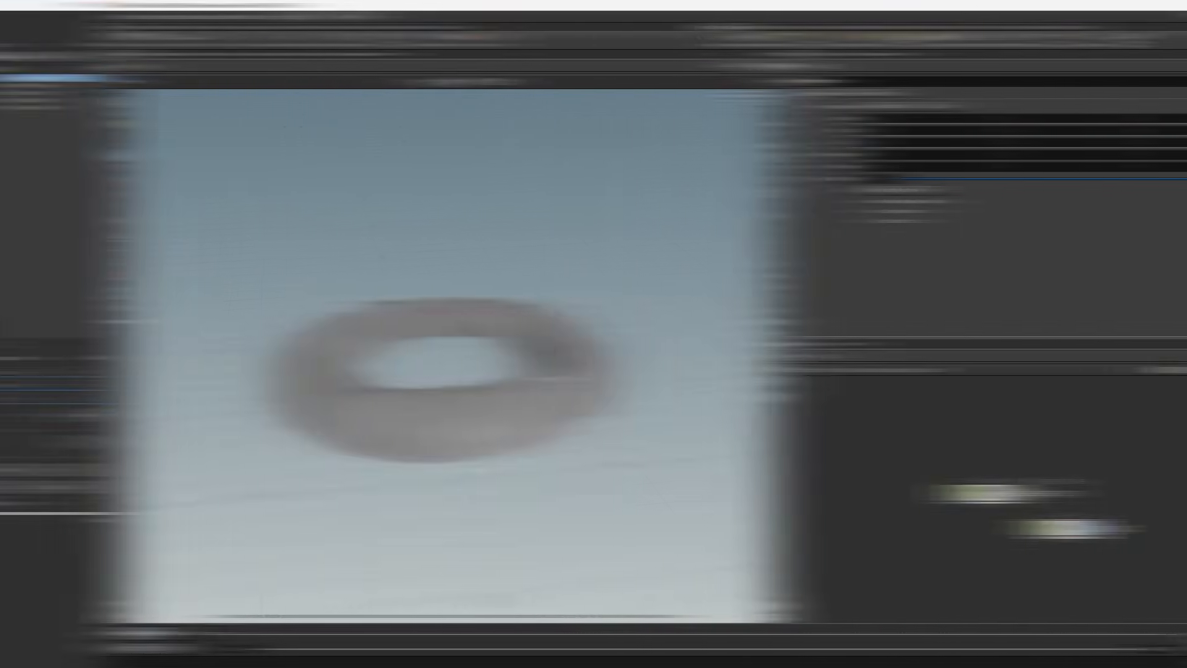
Switch to Houdini and inspect the sphere and attribute randomize nodes scattering objects on the cake
scroll(365, 445, "up", 3)
scroll(361, 431, "up", 3)
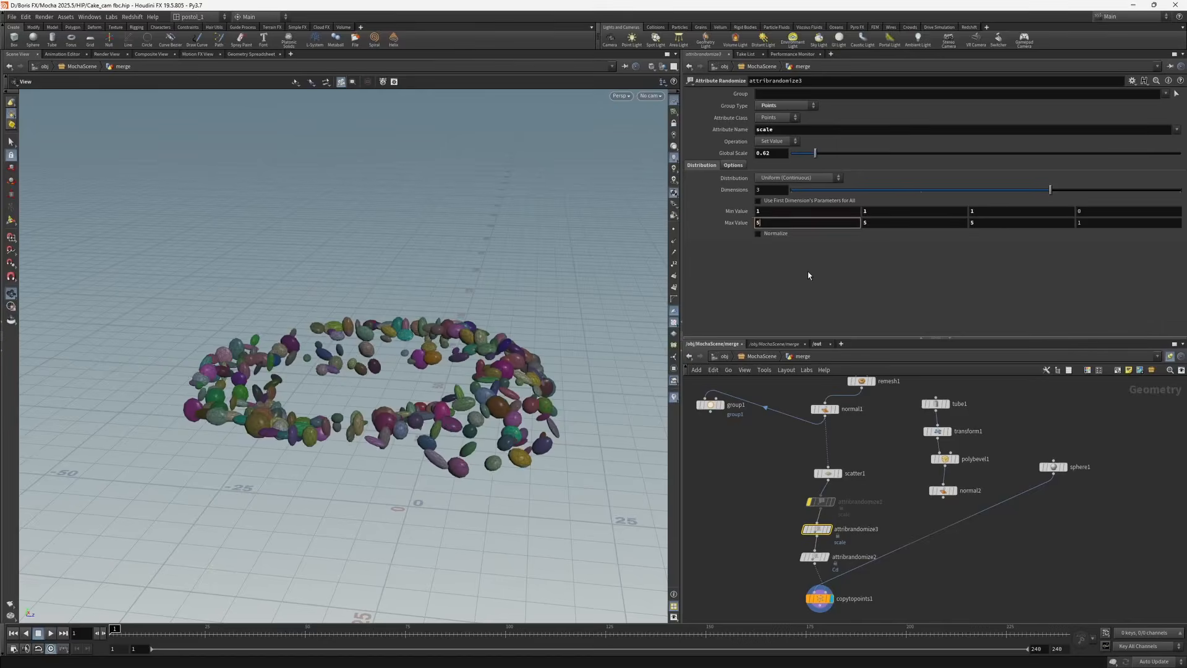
left_click(1053, 468)
left_click(825, 519)
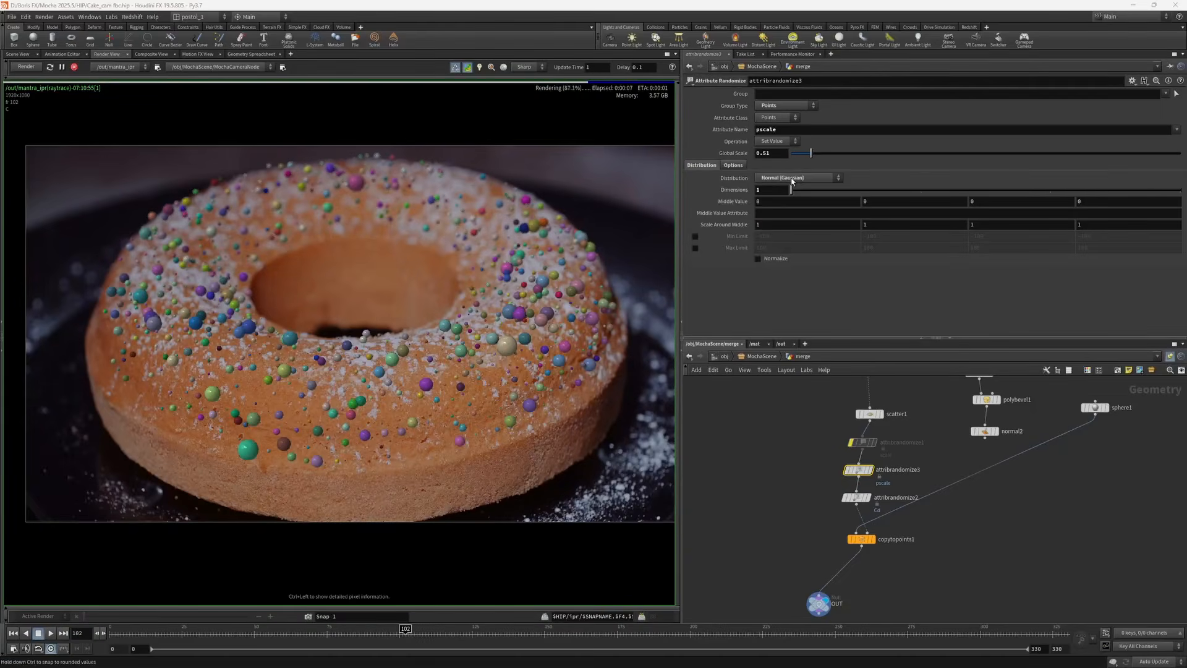
left_click(793, 180)
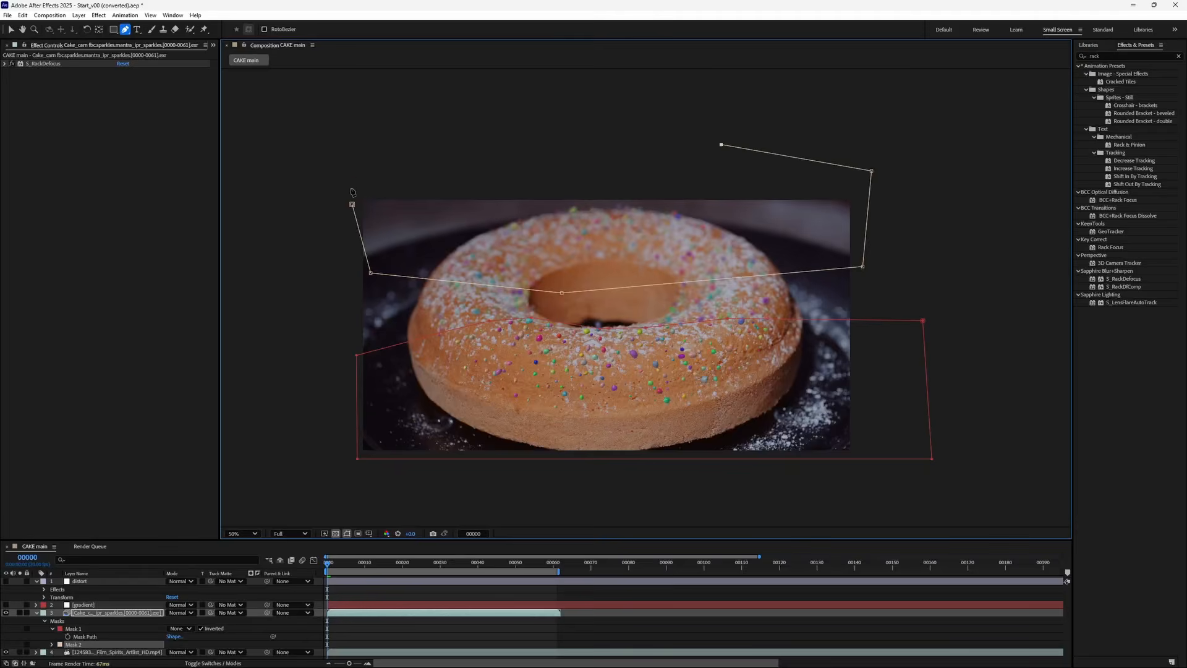
In After Effects, set the sparkles layer's S_RackDefocus effect to use Mask 2 as its mask path
left_click(352, 204)
scroll(585, 264, "up", 1)
left_click(182, 644)
left_click(191, 572)
left_click(117, 612)
left_click(5, 64)
left_click(146, 95)
left_click(153, 131)
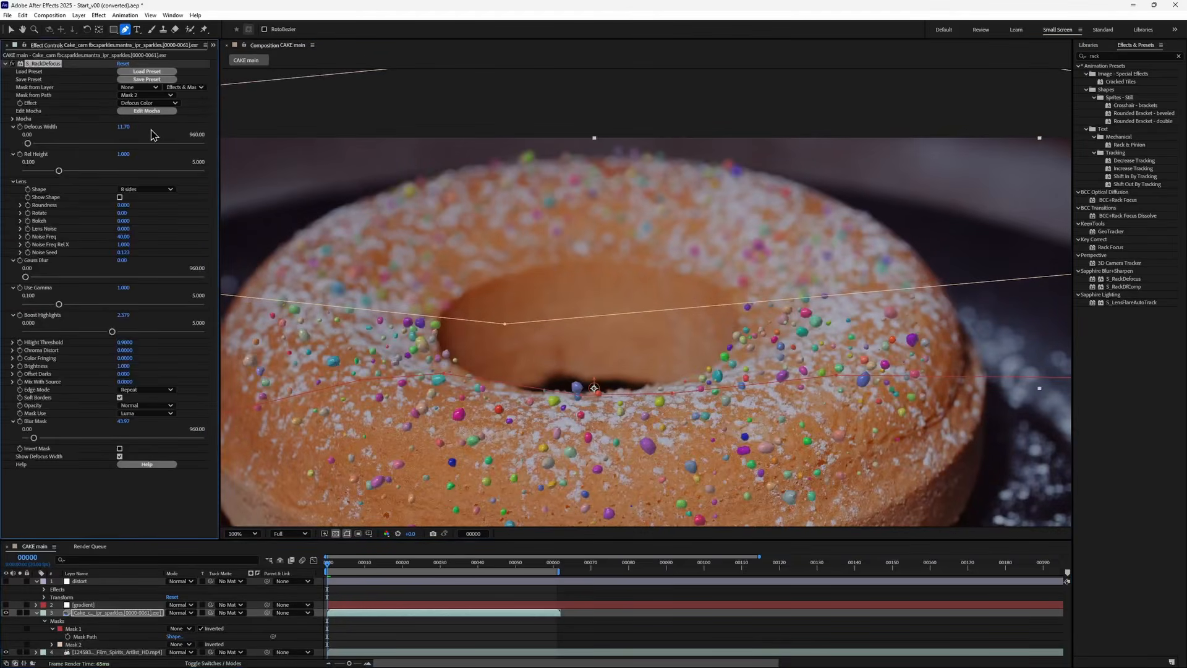